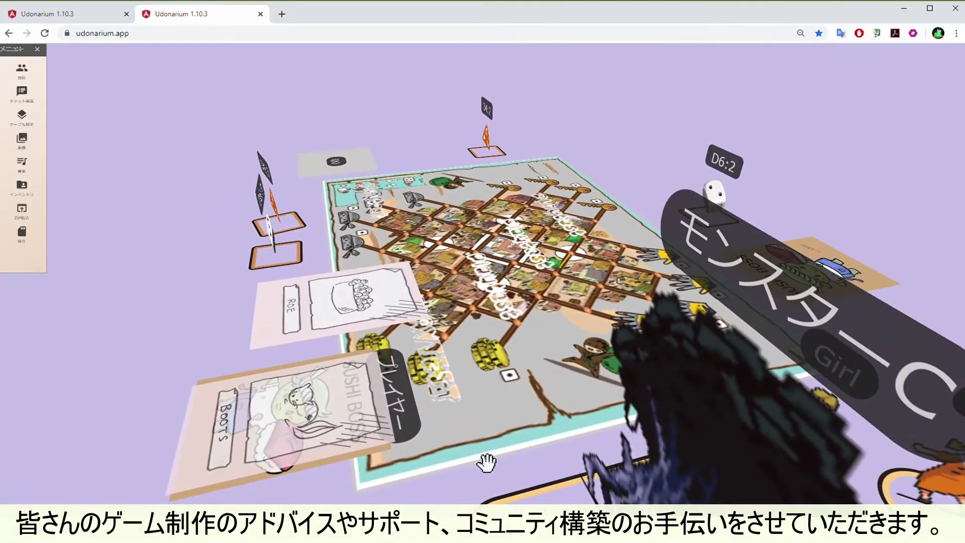
Orbit the 3D table to view the custom board game, dice and cards from another angle
{"action": "left_click_drag", "start_coordinate": [486, 462], "coordinate": [651, 465]}
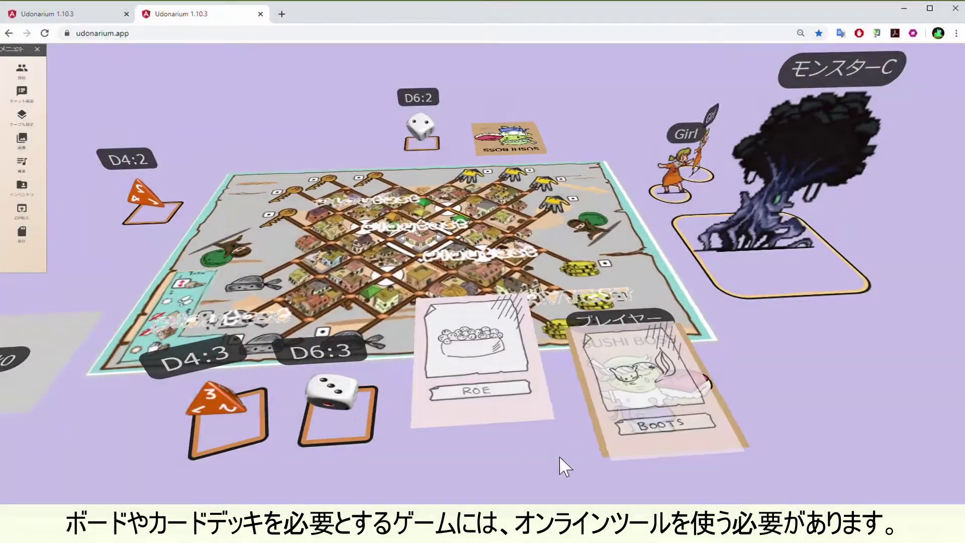
Back on the Udonarium table, rotate the 3D view to a fresh angle
{"action": "left_click_drag", "start_coordinate": [558, 455], "coordinate": [615, 450]}
{"action": "mouse_move", "coordinate": [673, 469]}
{"action": "left_mouse_down"}
{"action": "mouse_move", "coordinate": [487, 458]}
{"action": "mouse_move", "coordinate": [555, 472]}
{"action": "mouse_move", "coordinate": [711, 449]}
{"action": "mouse_move", "coordinate": [653, 472]}
{"action": "mouse_move", "coordinate": [660, 463]}
{"action": "left_mouse_up"}
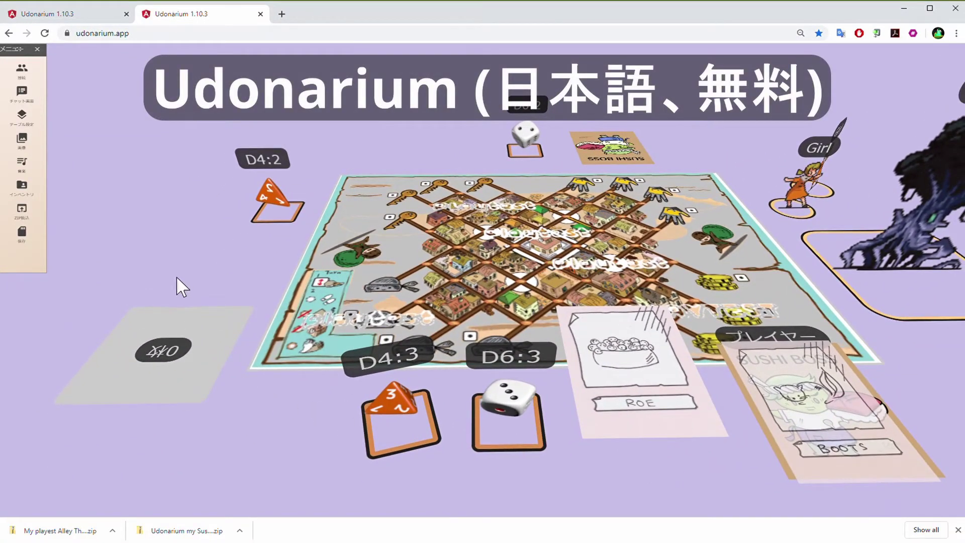
Close the connection-info panel and move キャラクターA off the board next to キャラクターC
{"action": "mouse_move", "coordinate": [925, 151]}
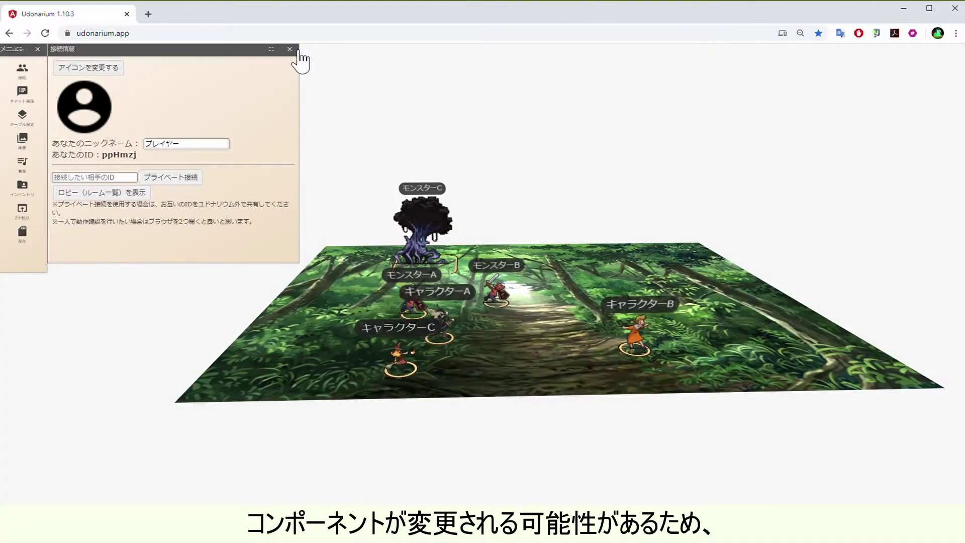
{"action": "left_click", "coordinate": [290, 49]}
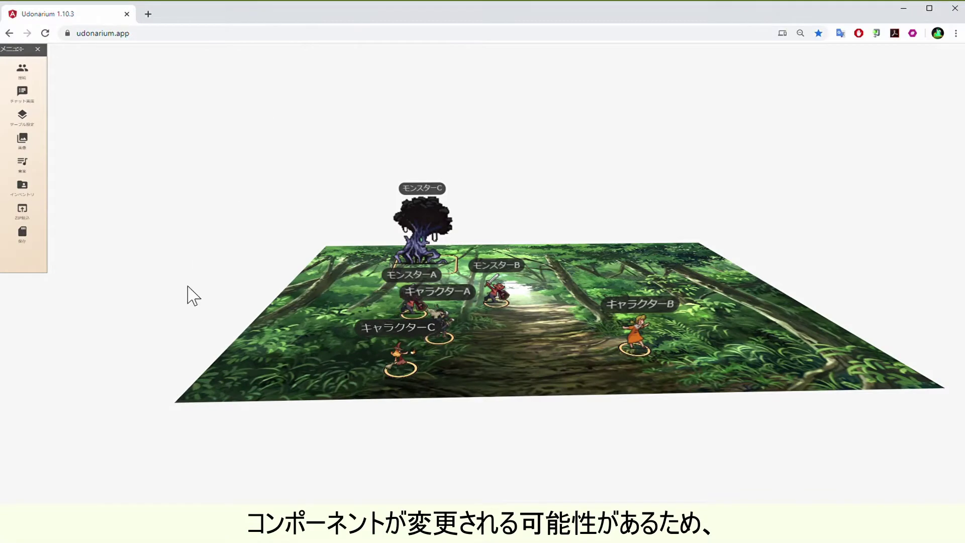
{"action": "left_click_drag", "start_coordinate": [259, 356], "coordinate": [286, 297]}
{"action": "left_click_drag", "start_coordinate": [426, 339], "coordinate": [270, 315]}
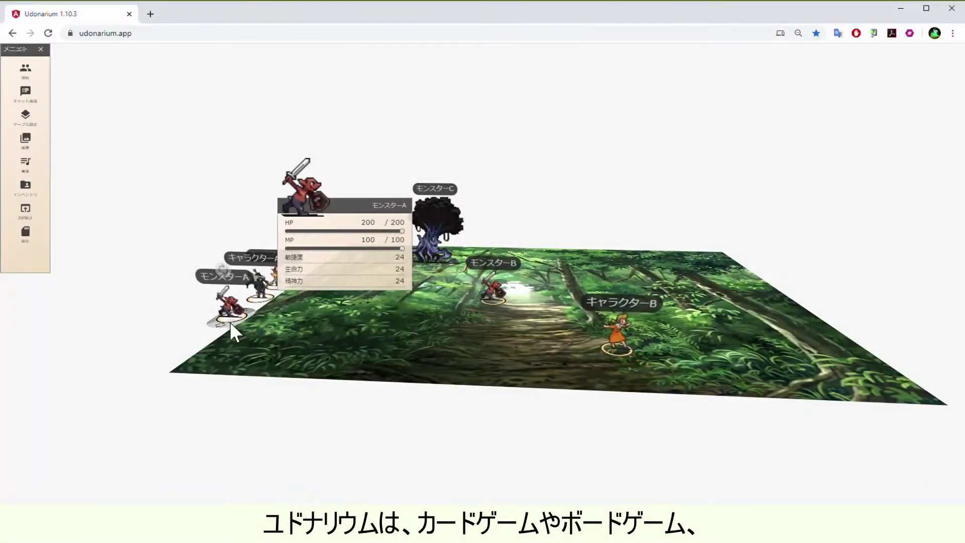
Send モンスターA and then キャラクターA to the graveyard (墓場に移動)
{"action": "right_click", "coordinate": [230, 319]}
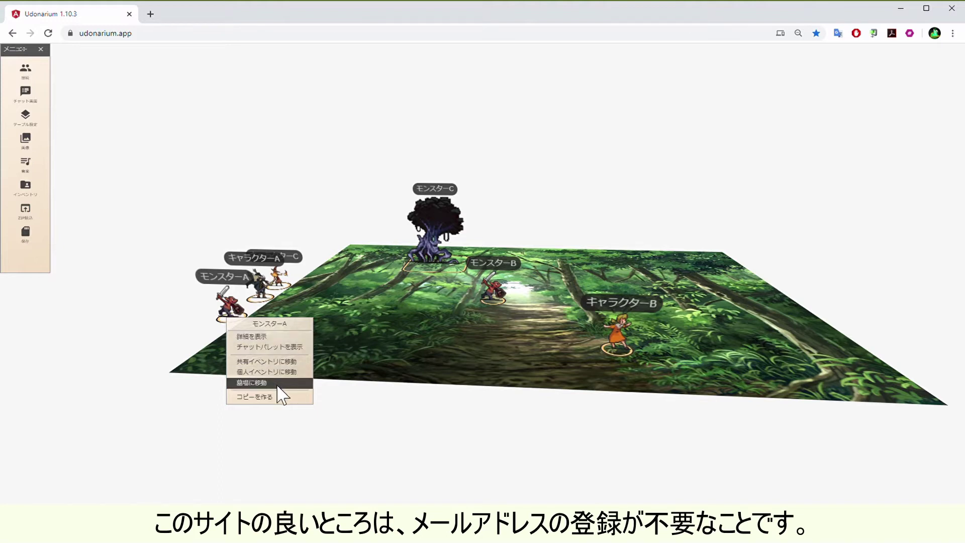
{"action": "left_click", "coordinate": [271, 383]}
{"action": "right_click", "coordinate": [271, 313]}
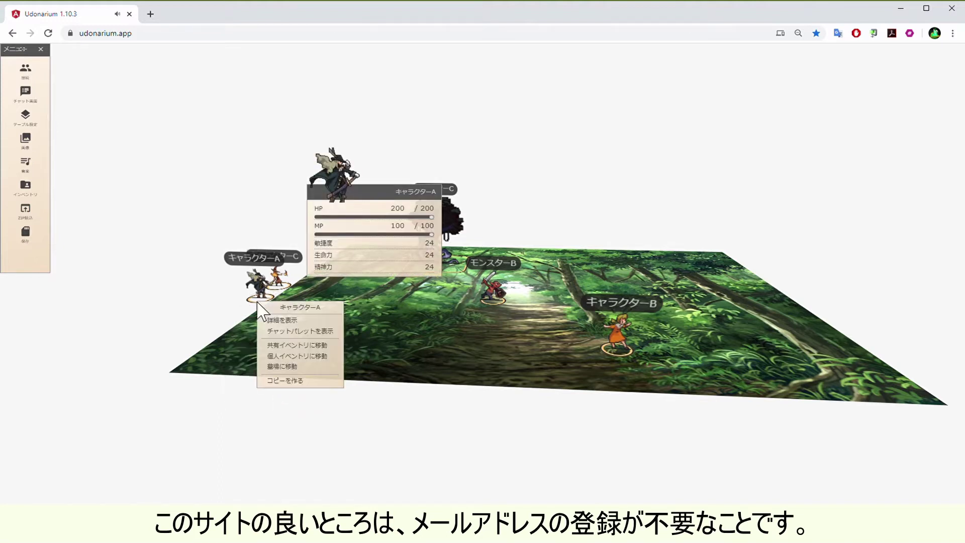
{"action": "left_click", "coordinate": [305, 369]}
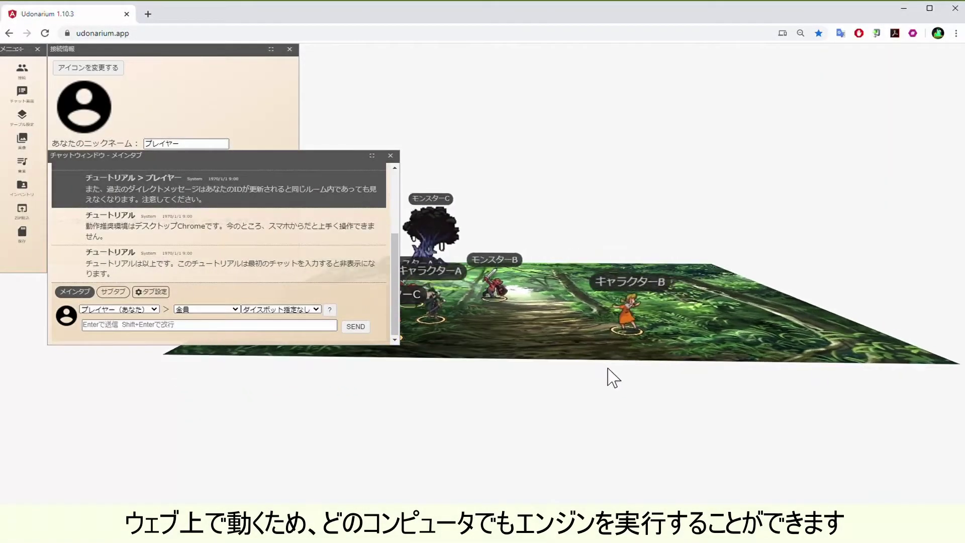
{"action": "left_click_drag", "start_coordinate": [608, 369], "coordinate": [619, 388]}
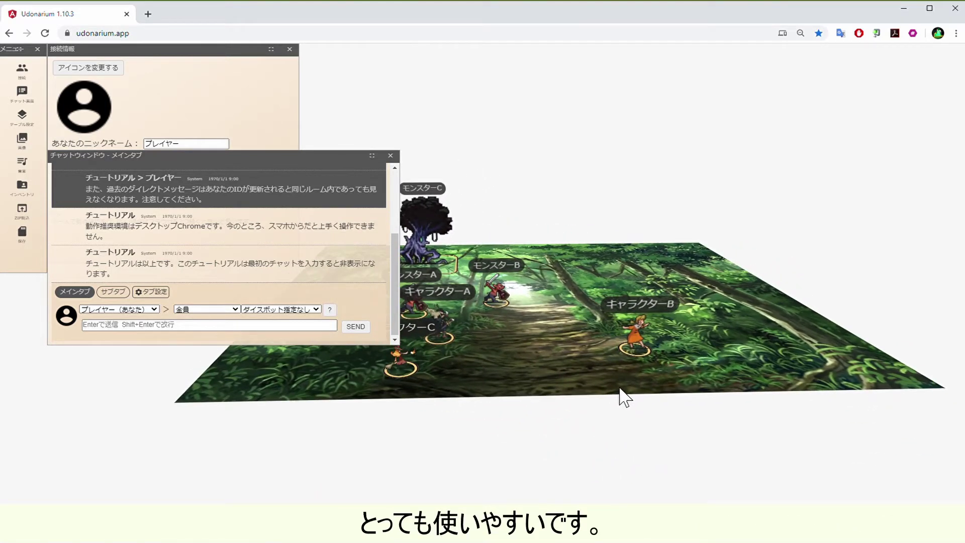
Close the chat and 接続情報 windows, then tilt the view and reposition the monster piece
{"action": "left_click", "coordinate": [390, 155]}
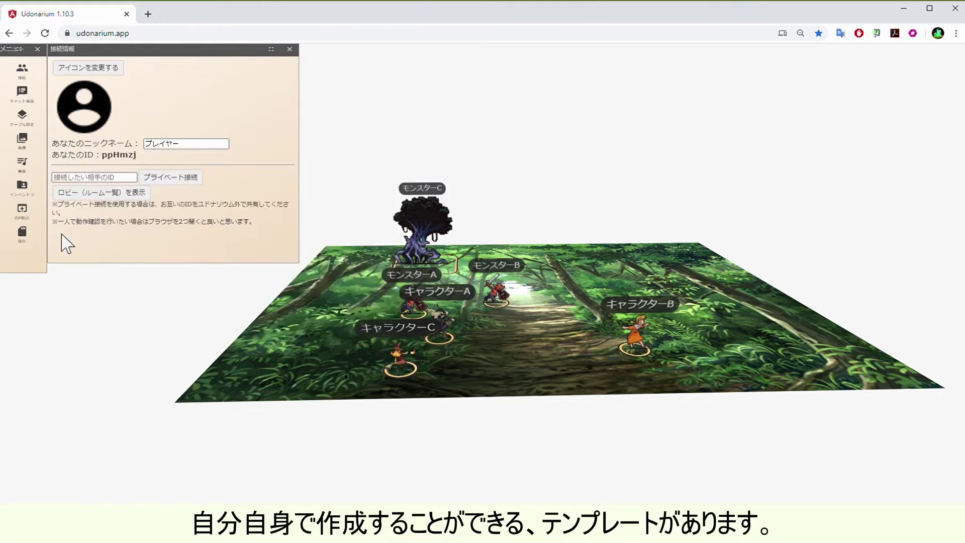
{"action": "left_click", "coordinate": [299, 51]}
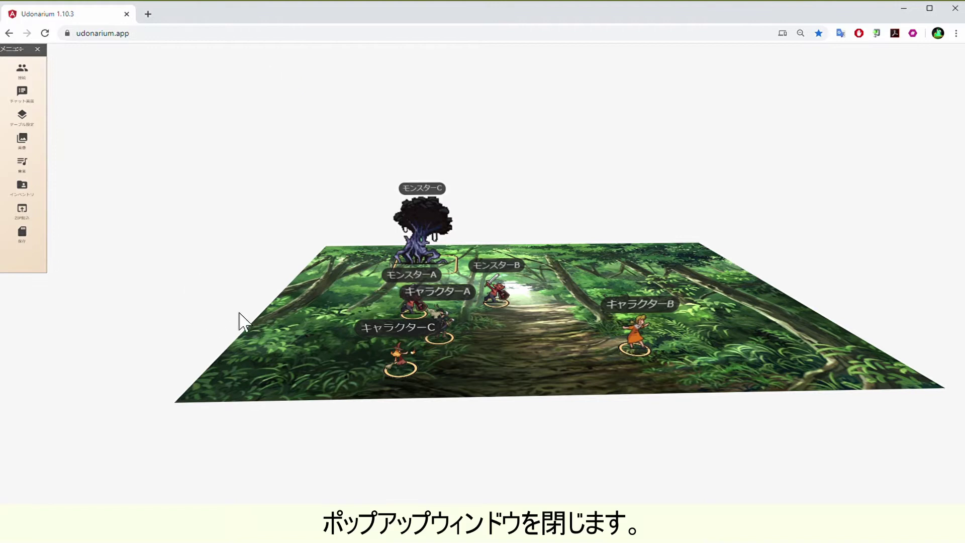
{"action": "mouse_move", "coordinate": [333, 370]}
{"action": "left_mouse_down"}
{"action": "mouse_move", "coordinate": [384, 398]}
{"action": "mouse_move", "coordinate": [332, 382]}
{"action": "left_mouse_up"}
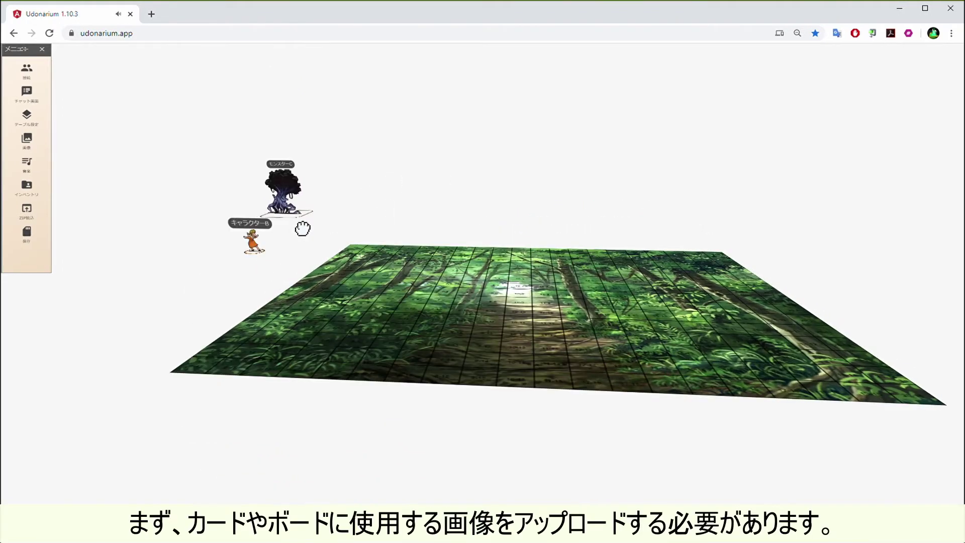
{"action": "left_click_drag", "start_coordinate": [302, 229], "coordinate": [300, 227]}
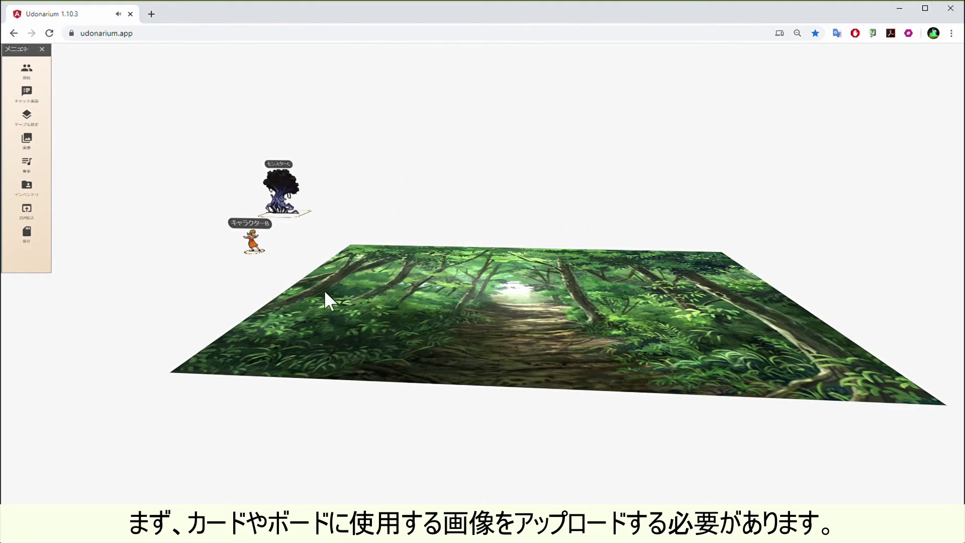
Upload the SUSHI BOSS, orb, card and red meeple images into the 画像 library
{"action": "left_click", "coordinate": [30, 144]}
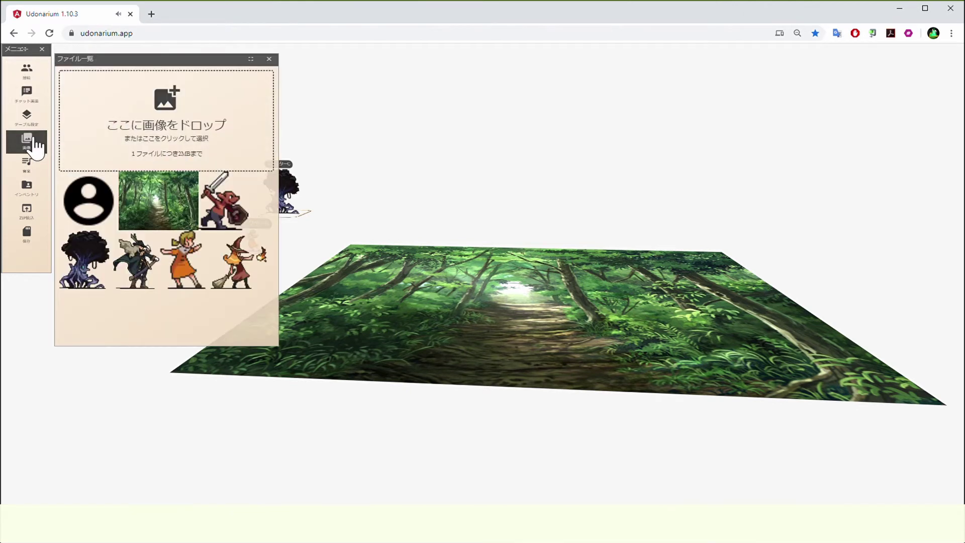
{"action": "left_click", "coordinate": [176, 121]}
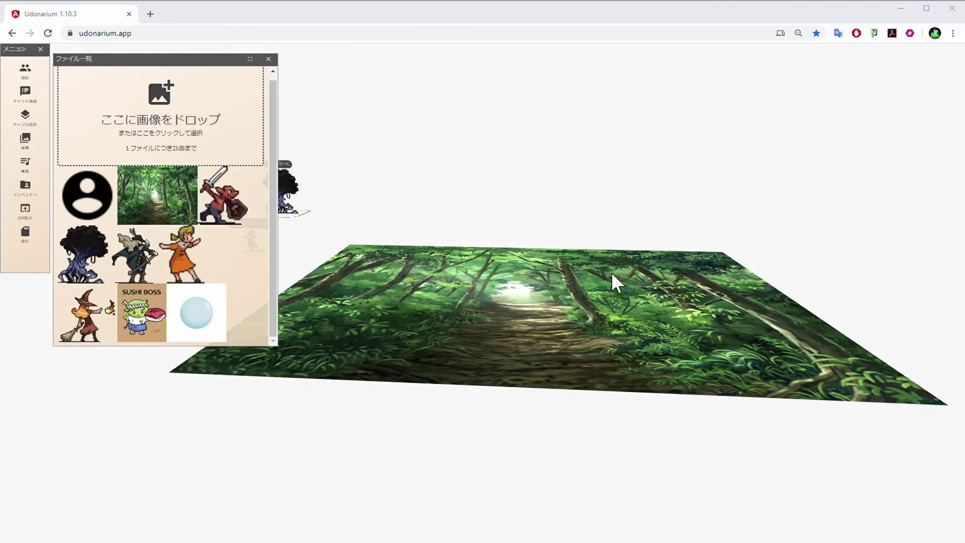
{"action": "scroll", "coordinate": [173, 176], "scroll_direction": "down", "scroll_amount": 3}
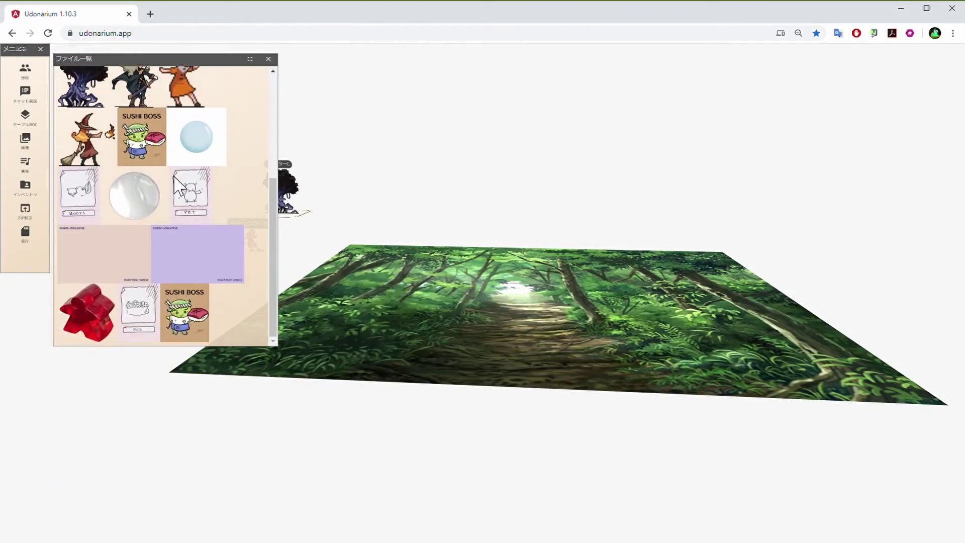
{"action": "left_click", "coordinate": [269, 61]}
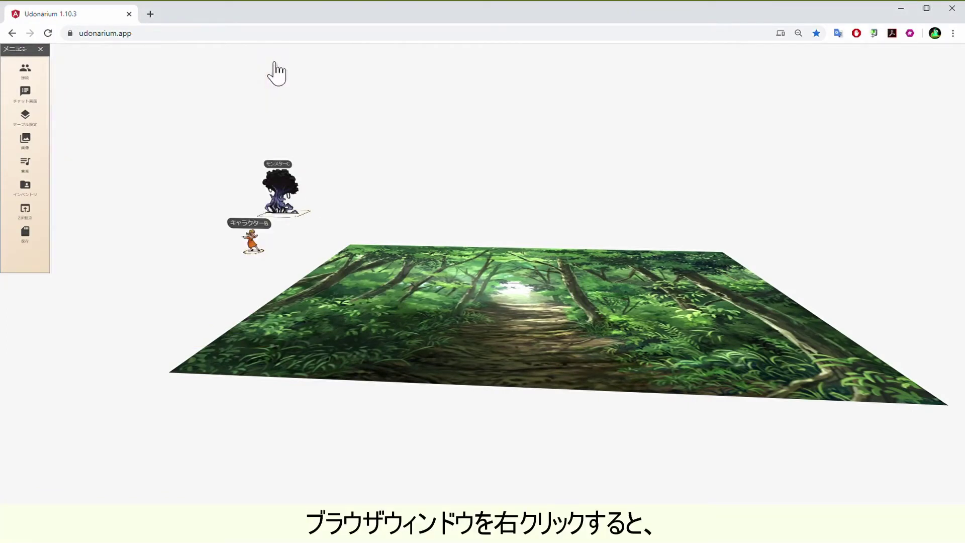
Place a new wooden terrain crate (地形を作成) on the table
{"action": "right_click", "coordinate": [144, 254]}
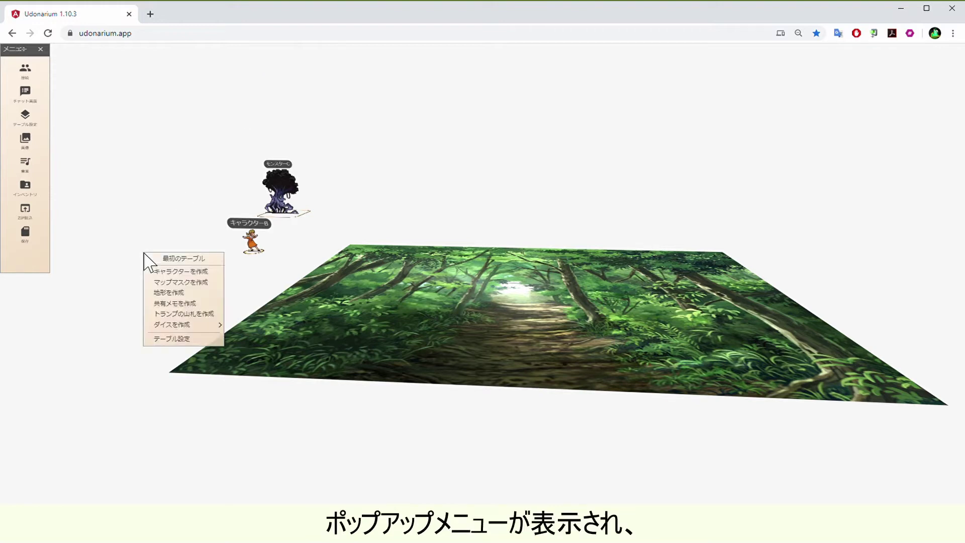
{"action": "left_click", "coordinate": [163, 294]}
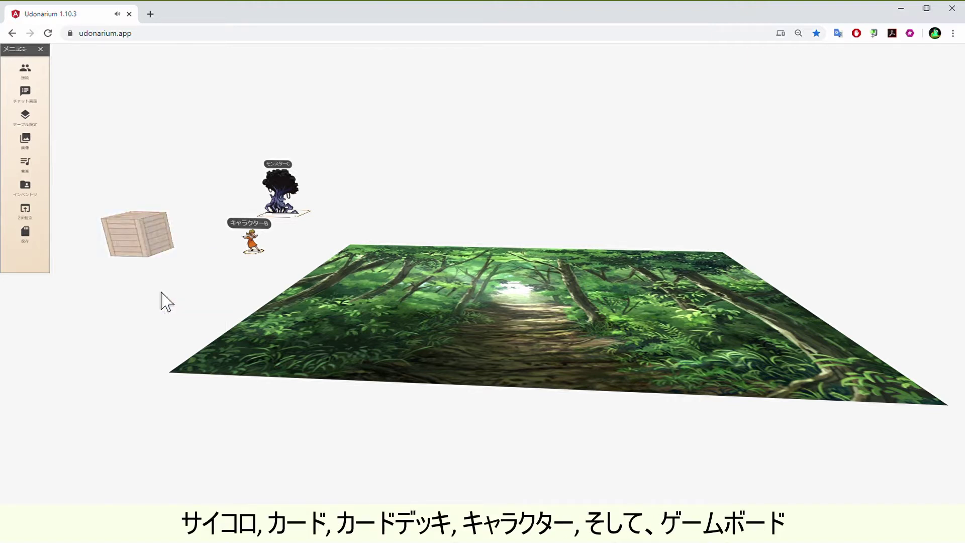
{"action": "right_click", "coordinate": [163, 293]}
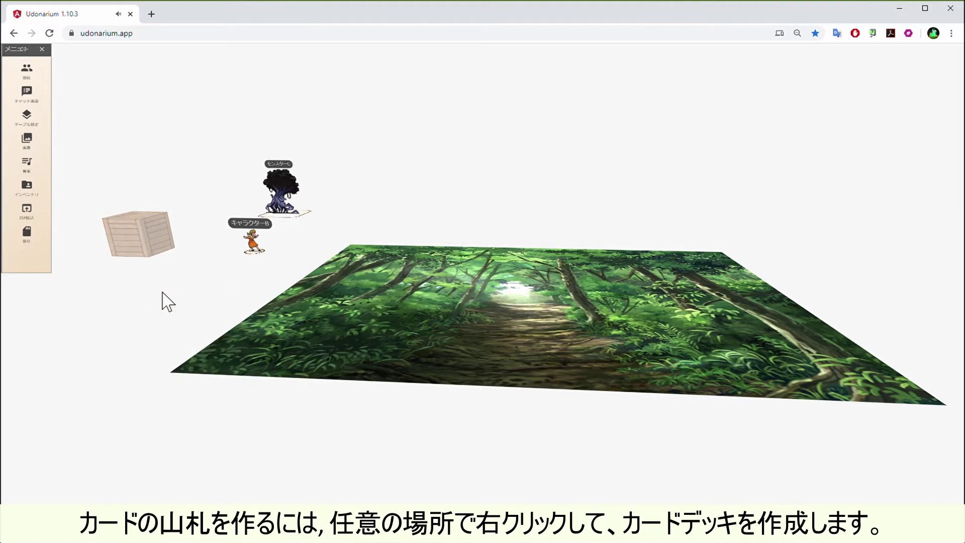
Create a playing-card deck (トランプの山札を作成) and move it toward the table's lower left
{"action": "right_click", "coordinate": [162, 293]}
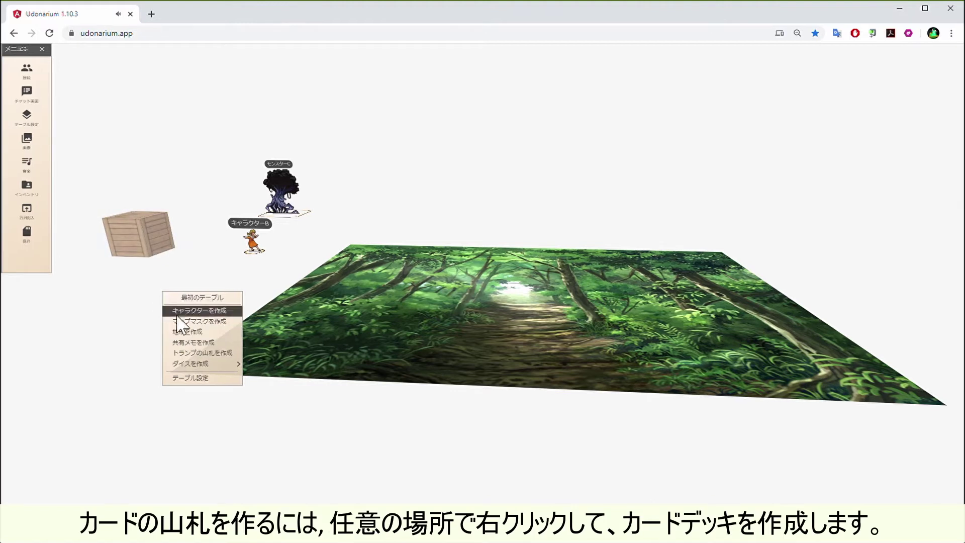
{"action": "left_click", "coordinate": [186, 351]}
{"action": "left_click_drag", "start_coordinate": [183, 317], "coordinate": [173, 342]}
{"action": "scroll", "coordinate": [216, 445], "scroll_direction": "up", "scroll_amount": 2}
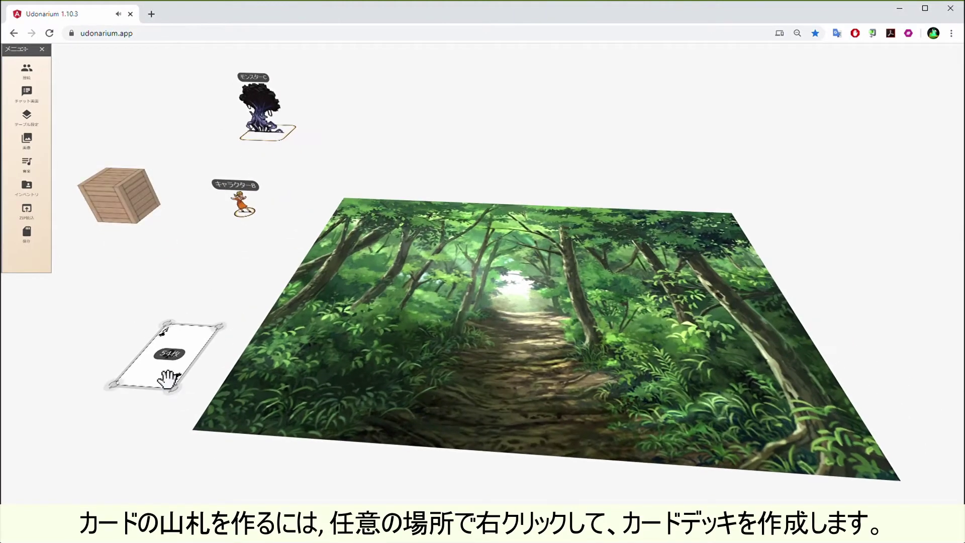
From the deck's カード一覧, pull five cards after A♣ out of the deck and edit the A♣ card
{"action": "right_click", "coordinate": [168, 351]}
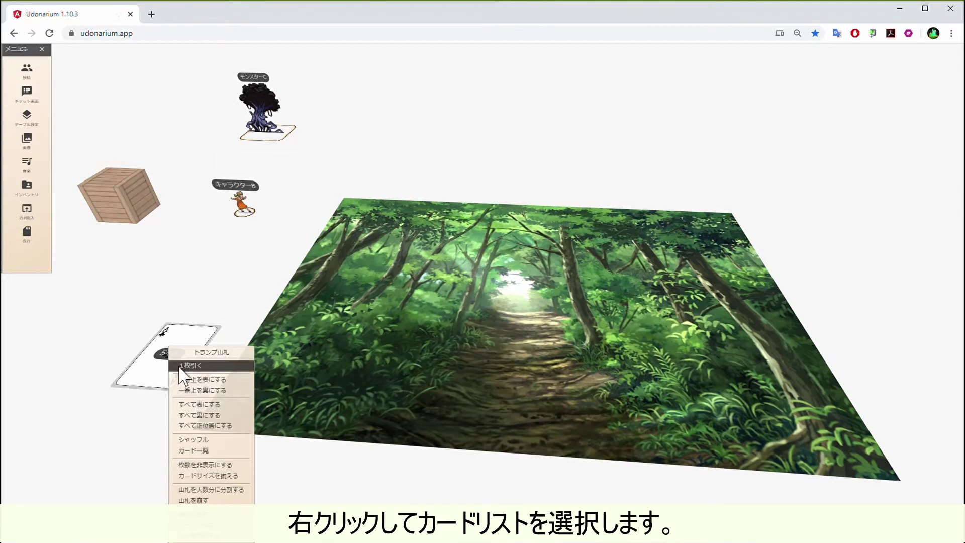
{"action": "left_click", "coordinate": [224, 450]}
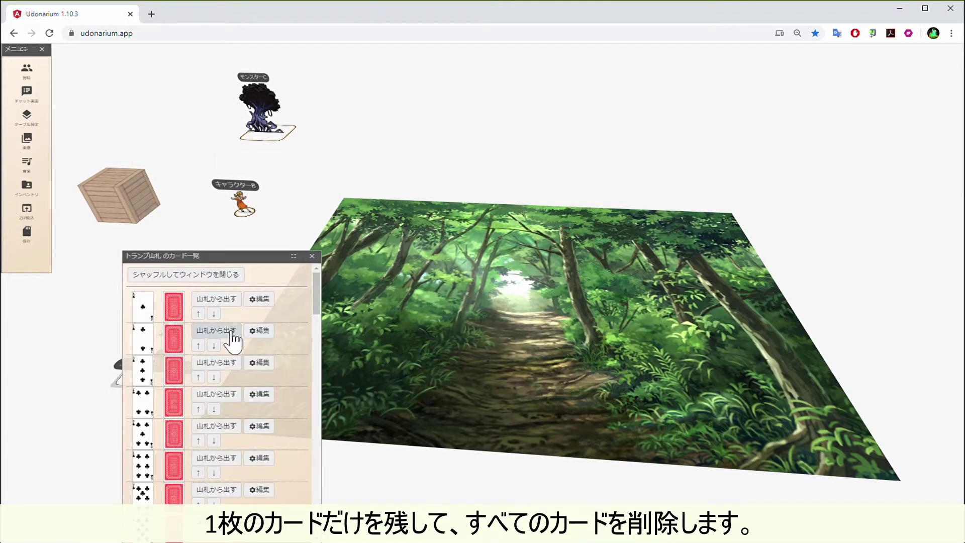
{"action": "left_click", "coordinate": [216, 330]}
{"action": "left_click", "coordinate": [216, 330]}
{"action": "left_click", "coordinate": [216, 330]}
{"action": "left_click", "coordinate": [216, 330]}
{"action": "left_click", "coordinate": [216, 330]}
{"action": "left_click", "coordinate": [217, 330]}
{"action": "left_click", "coordinate": [216, 330]}
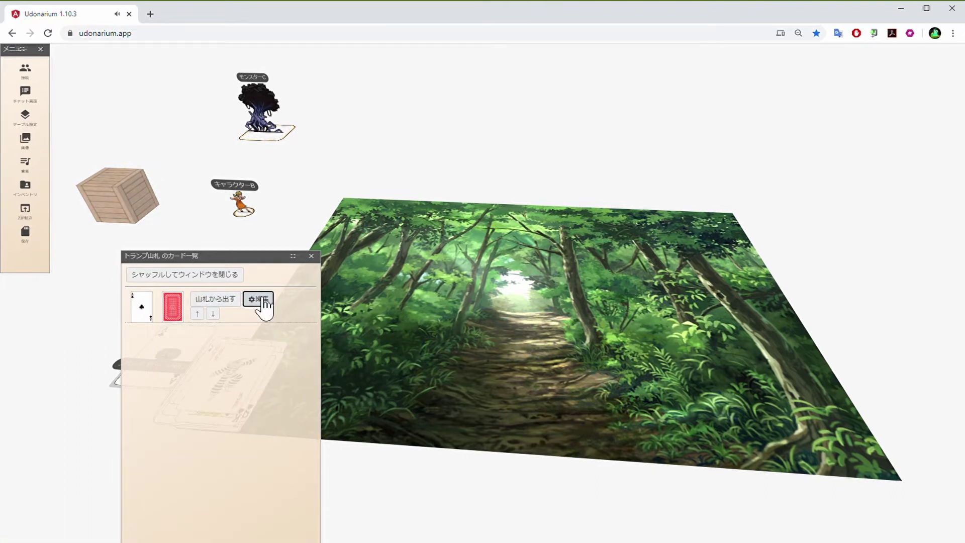
{"action": "left_click", "coordinate": [259, 299]}
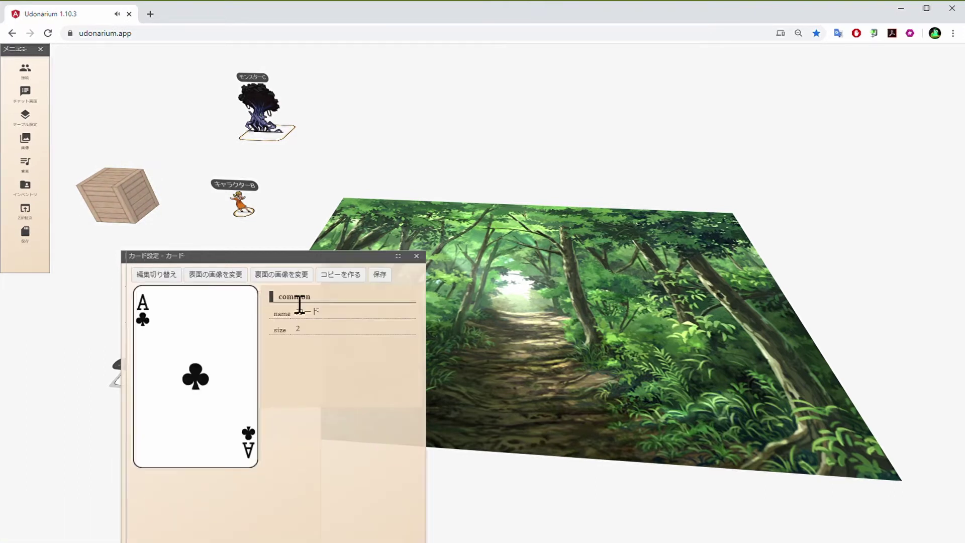
Name the card 'Draw cards', give it a SUSHI BOSS back and BOOTS front, and copy it
{"action": "double_click", "coordinate": [316, 313]}
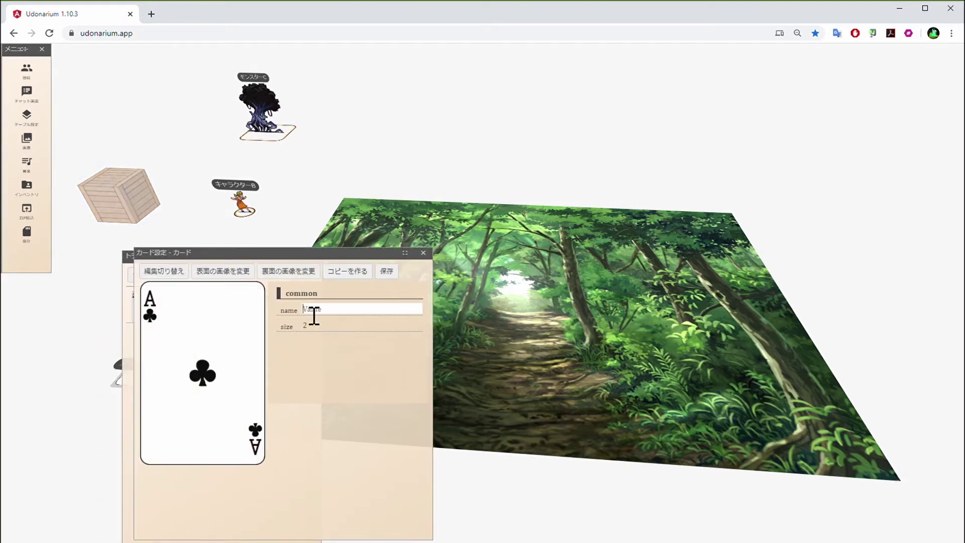
{"action": "type", "text": "Draw cards"}
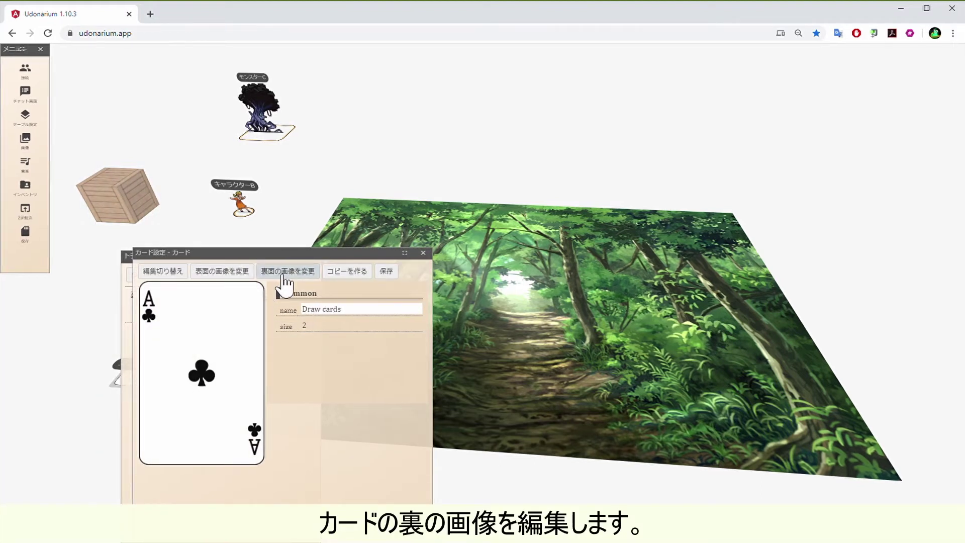
{"action": "left_click", "coordinate": [285, 273]}
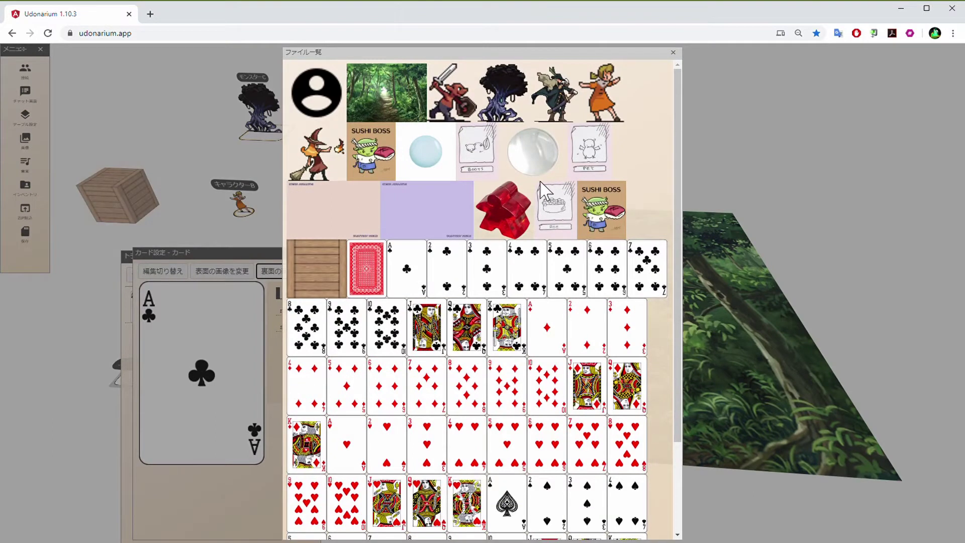
{"action": "left_click", "coordinate": [599, 203]}
{"action": "left_click", "coordinate": [224, 273]}
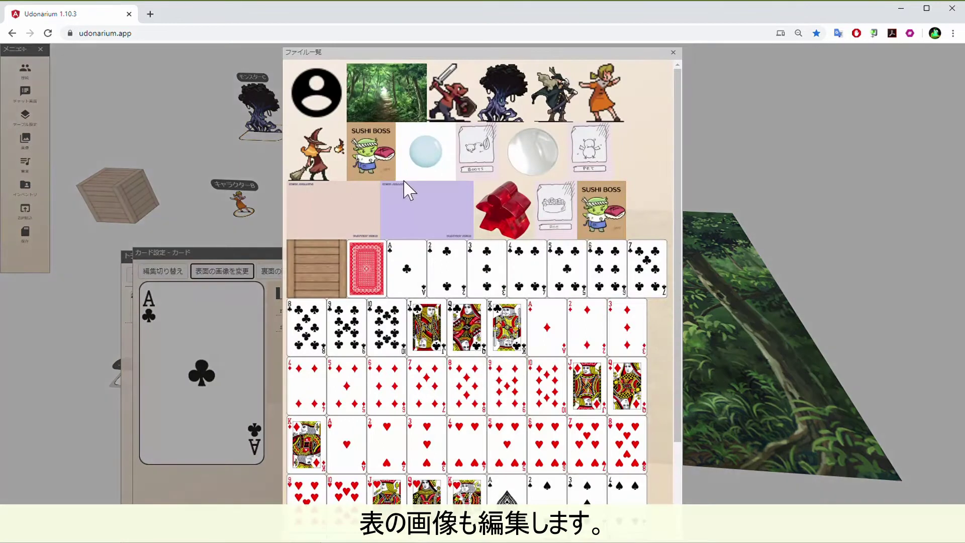
{"action": "left_click", "coordinate": [474, 151]}
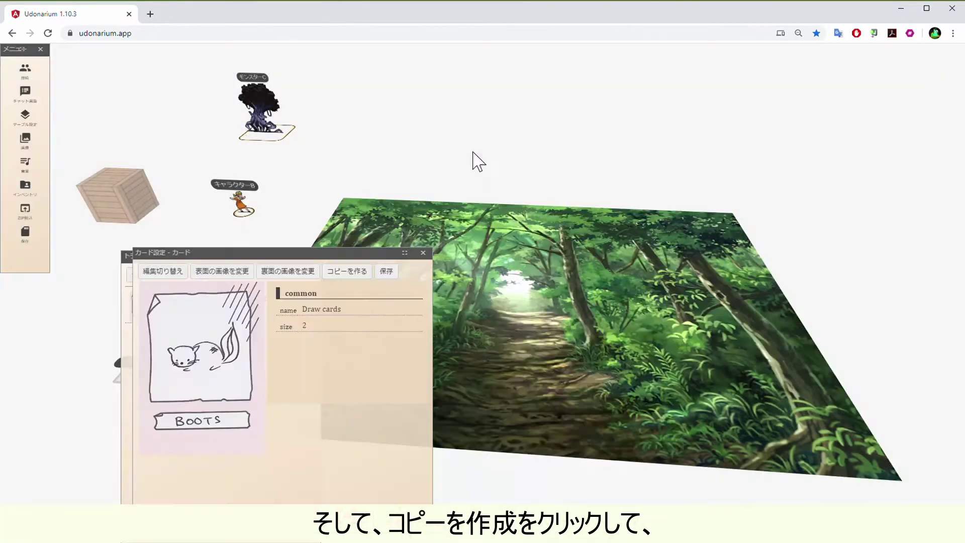
{"action": "left_click", "coordinate": [347, 273]}
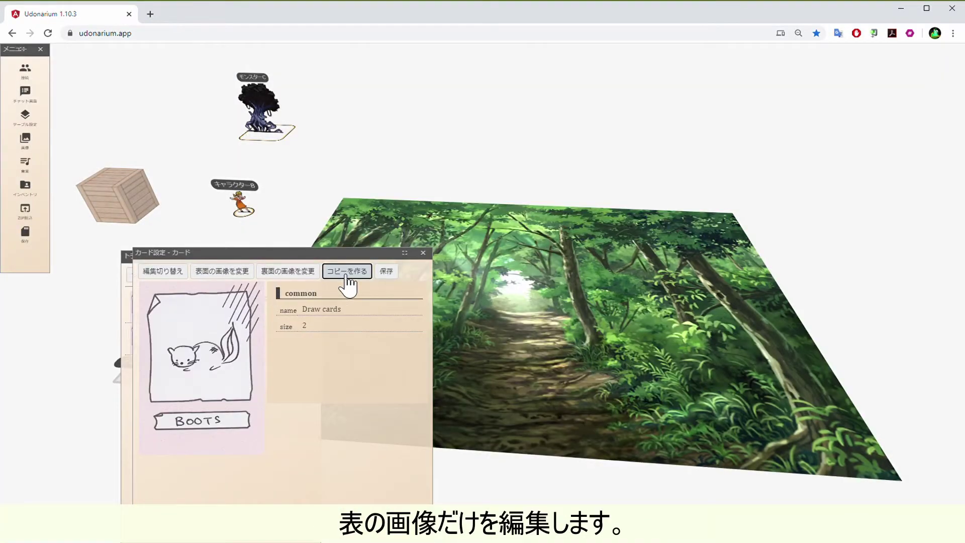
Make a PET-front copy, switch the front to ROE, and close the card windows
{"action": "left_click", "coordinate": [243, 273]}
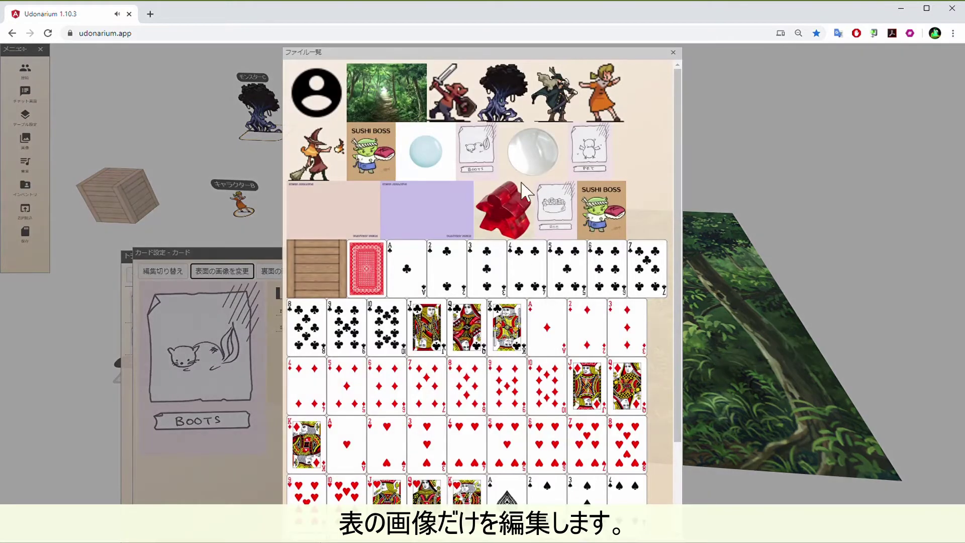
{"action": "left_click", "coordinate": [588, 151]}
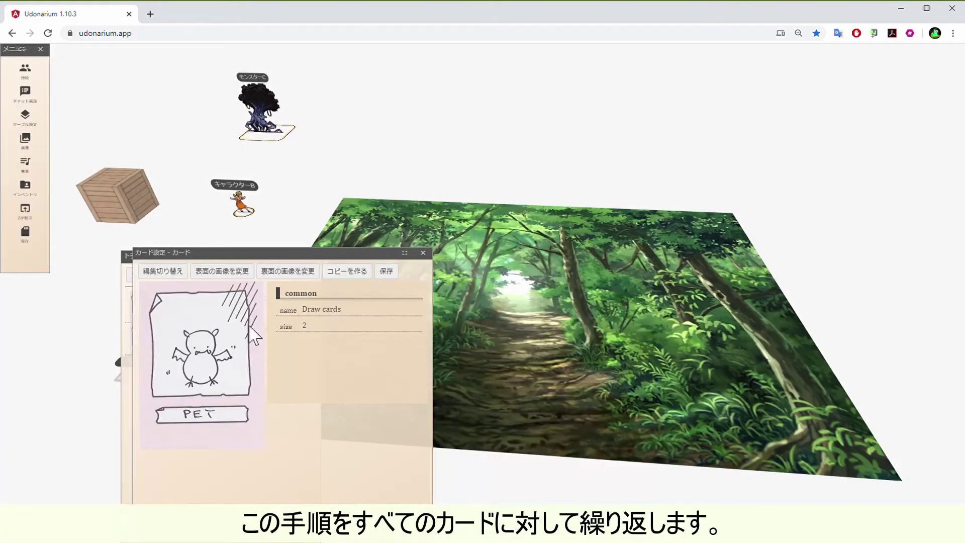
{"action": "left_click", "coordinate": [350, 280]}
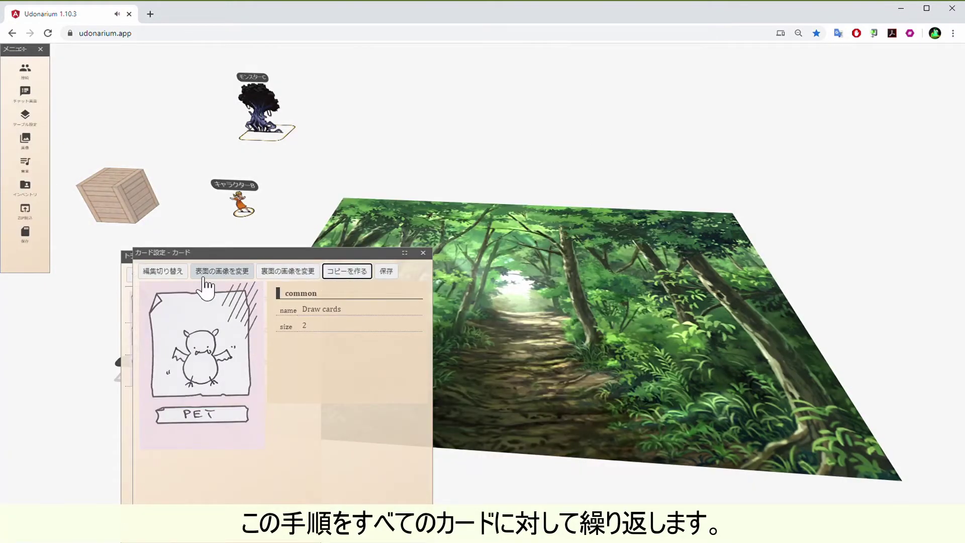
{"action": "left_click", "coordinate": [221, 274]}
{"action": "left_click", "coordinate": [555, 211]}
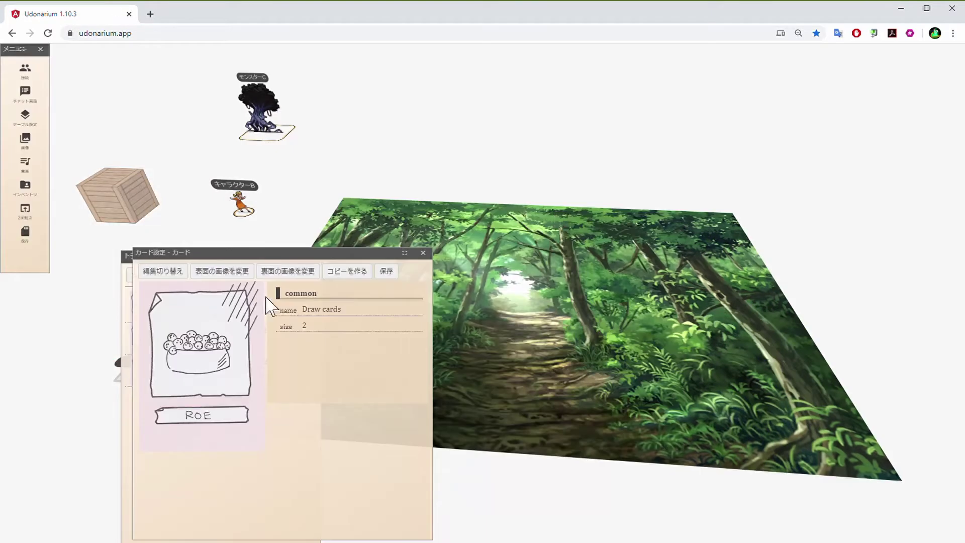
{"action": "left_click", "coordinate": [423, 253]}
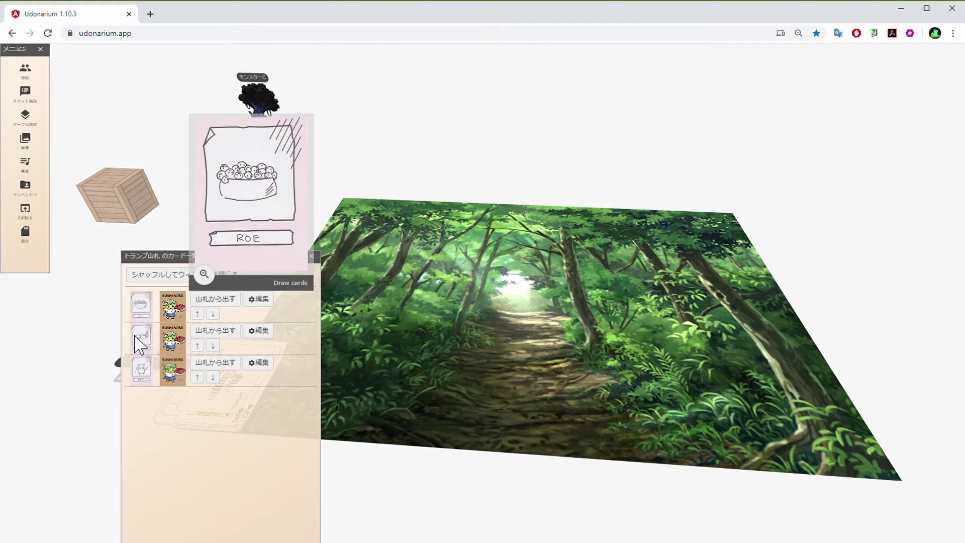
{"action": "left_click", "coordinate": [311, 256]}
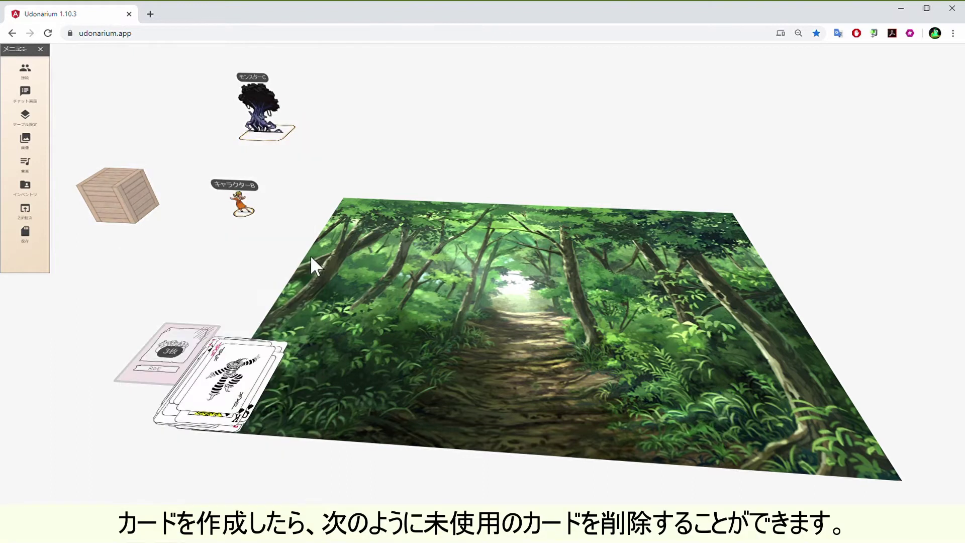
Stack the leftover cards into a 53-card deck, delete it, and flip the custom deck face down
{"action": "right_click", "coordinate": [231, 394]}
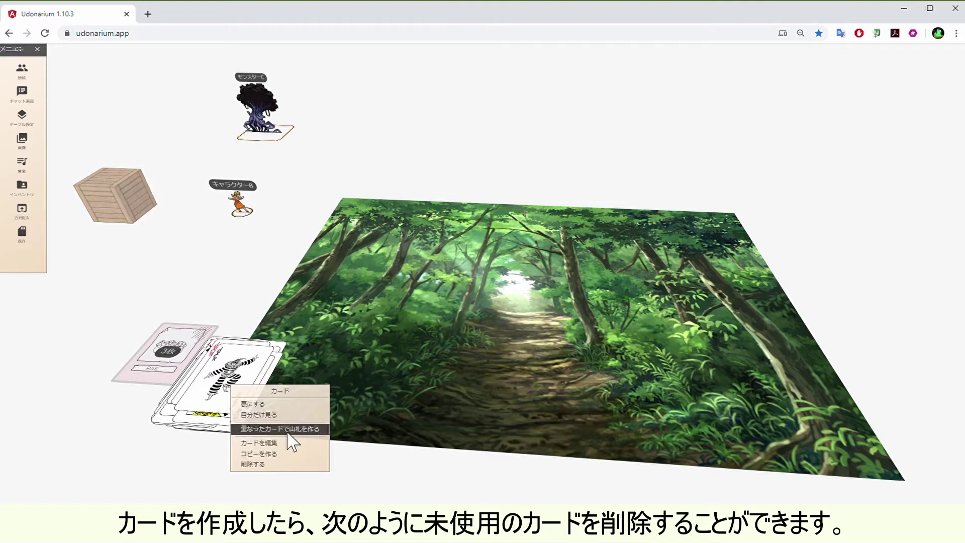
{"action": "left_click", "coordinate": [288, 430]}
{"action": "right_click", "coordinate": [240, 398]}
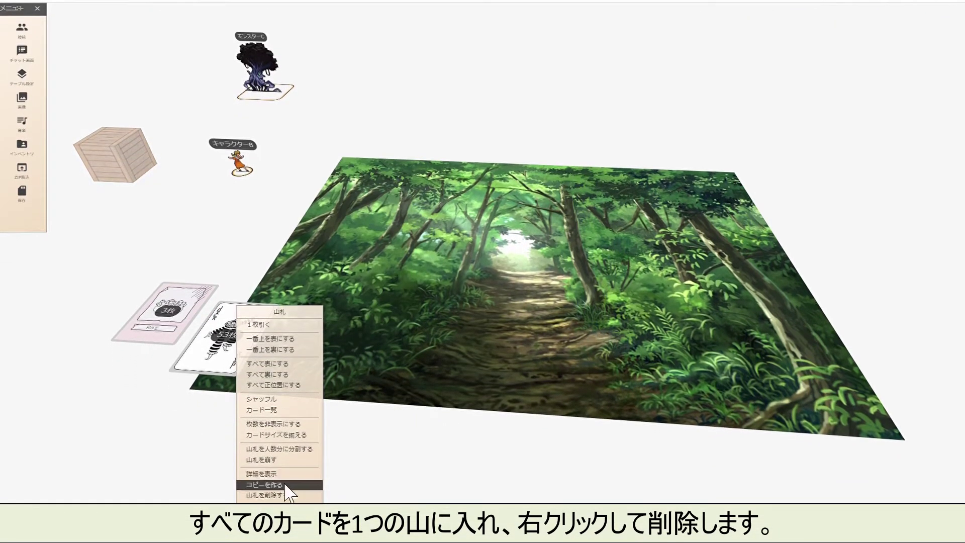
{"action": "left_click", "coordinate": [289, 496]}
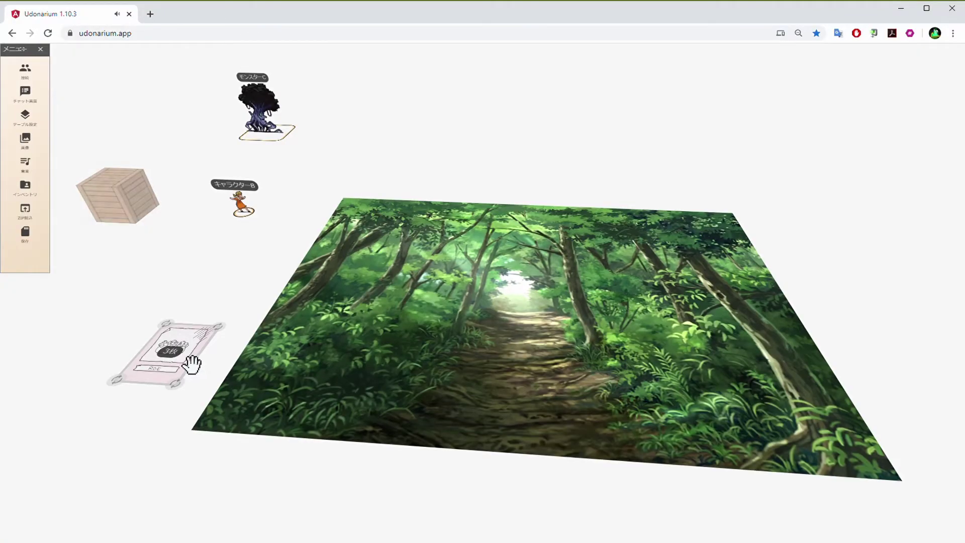
{"action": "right_click", "coordinate": [179, 348]}
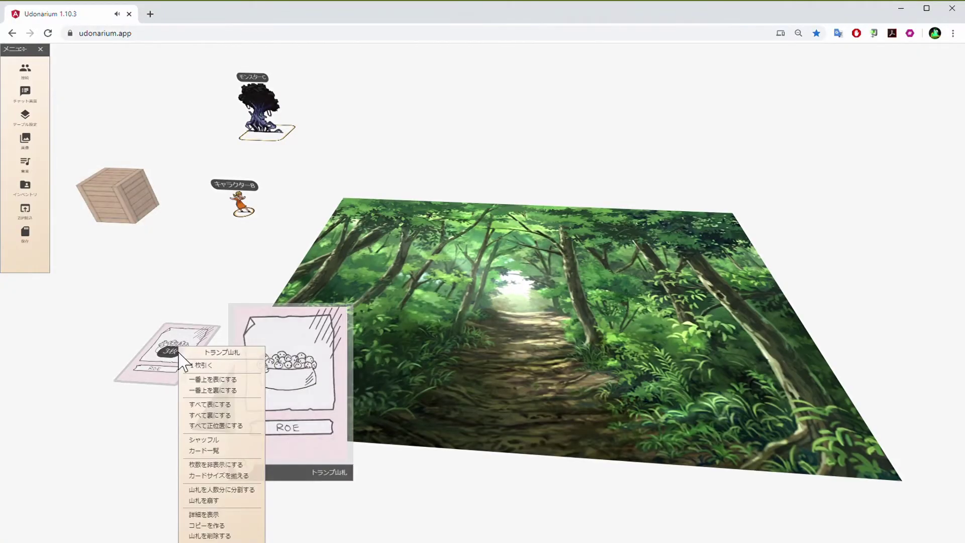
{"action": "left_click", "coordinate": [226, 416]}
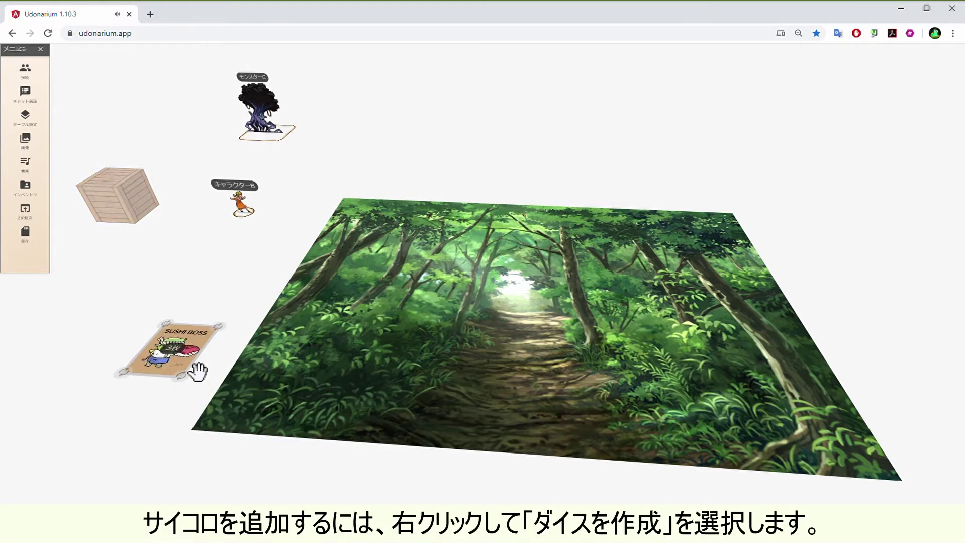
Add a D6 die and place it beside the SUSHI BOSS deck
{"action": "right_click", "coordinate": [191, 384]}
{"action": "mouse_move", "coordinate": [241, 456]}
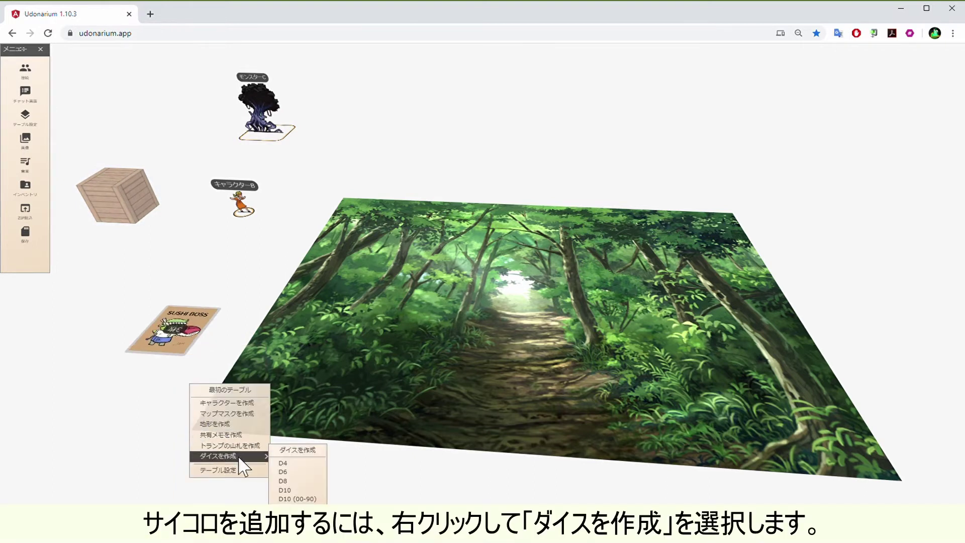
{"action": "left_click", "coordinate": [305, 472]}
{"action": "left_click_drag", "start_coordinate": [209, 394], "coordinate": [167, 399]}
Add a D4 die next to the D6 and roll it to 3
{"action": "right_click", "coordinate": [301, 384]}
{"action": "mouse_move", "coordinate": [363, 451]}
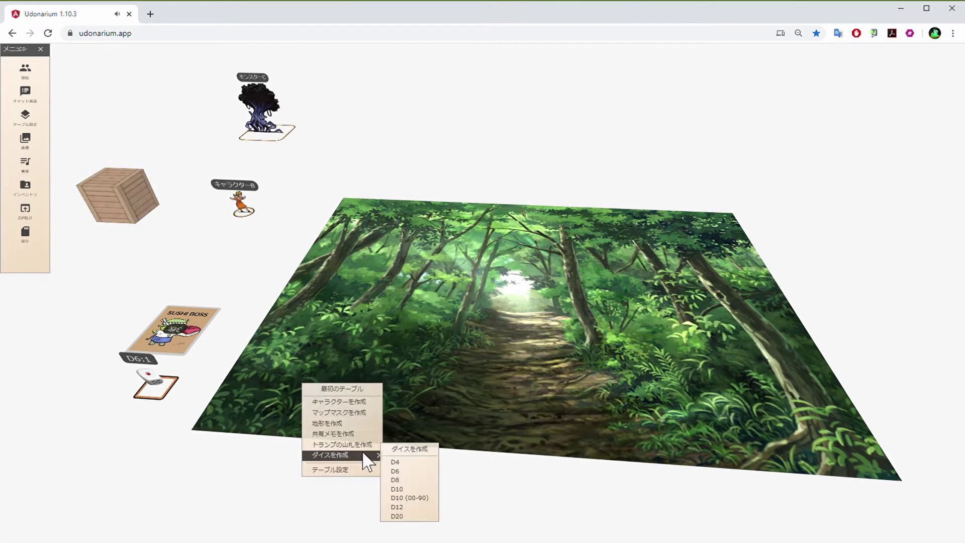
{"action": "left_click", "coordinate": [397, 461]}
{"action": "left_click_drag", "start_coordinate": [298, 387], "coordinate": [217, 403]}
{"action": "double_click", "coordinate": [384, 385]}
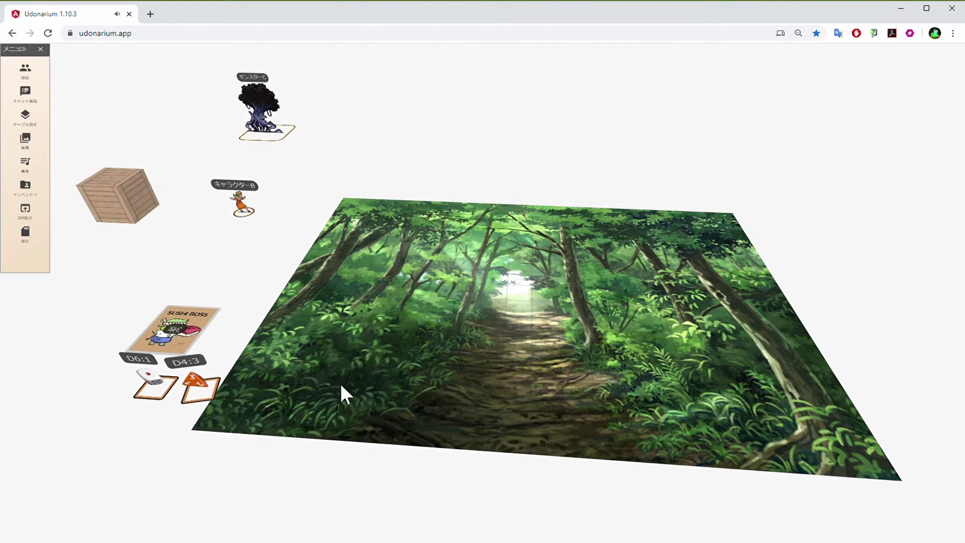
{"action": "right_click", "coordinate": [358, 353]}
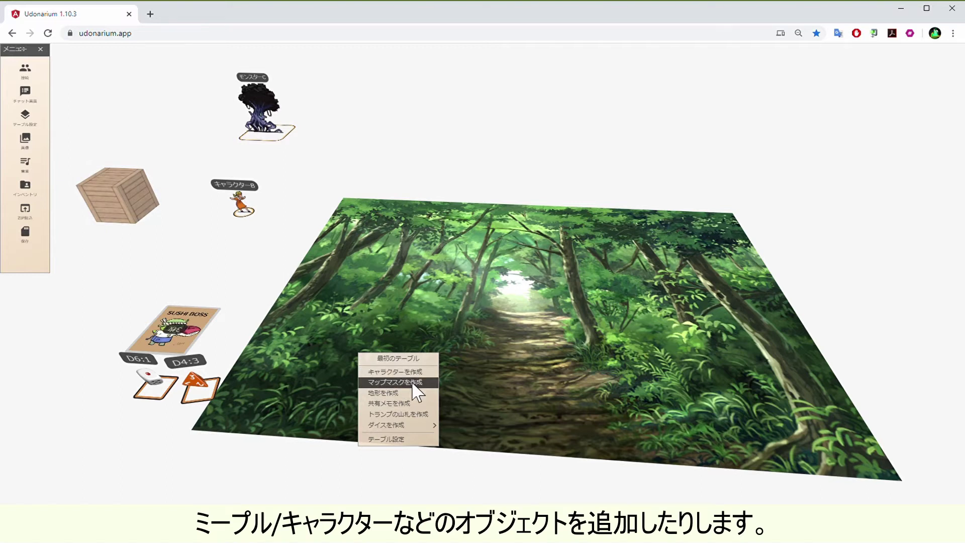
Add a map mask showing the red sword-wielding warrior and place it at the table's lower right
{"action": "left_click", "coordinate": [415, 383]}
{"action": "left_click_drag", "start_coordinate": [424, 396], "coordinate": [396, 405]}
{"action": "right_click", "coordinate": [390, 400]}
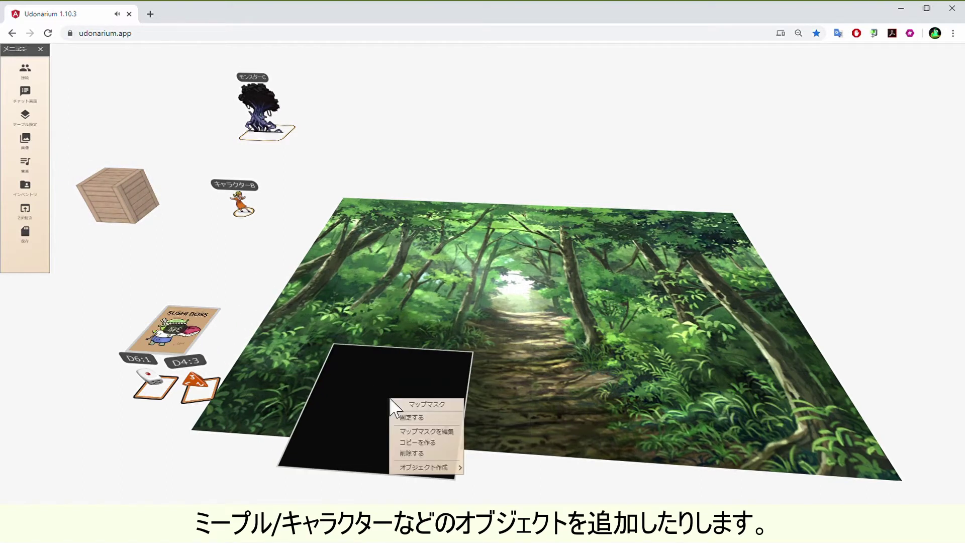
{"action": "left_click", "coordinate": [451, 444]}
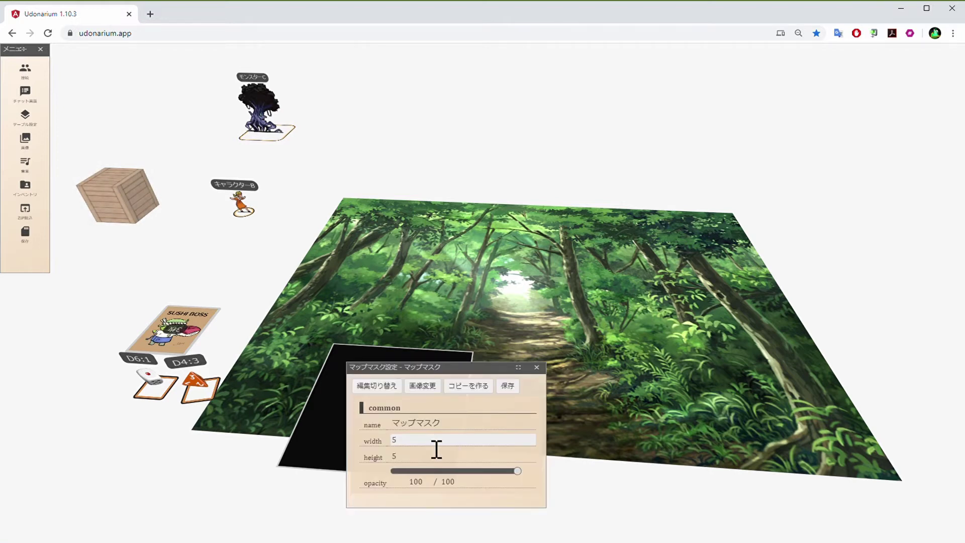
{"action": "left_click", "coordinate": [423, 388]}
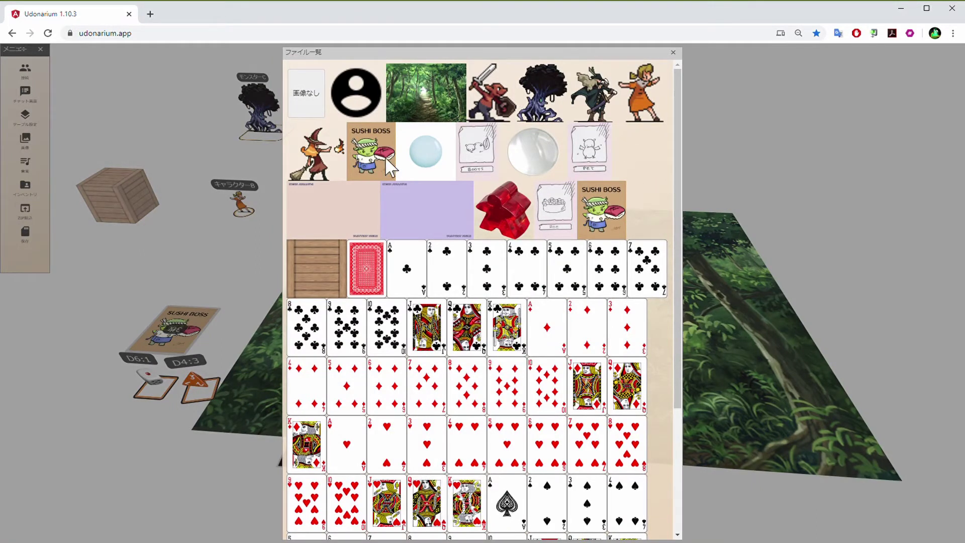
{"action": "left_click", "coordinate": [471, 103]}
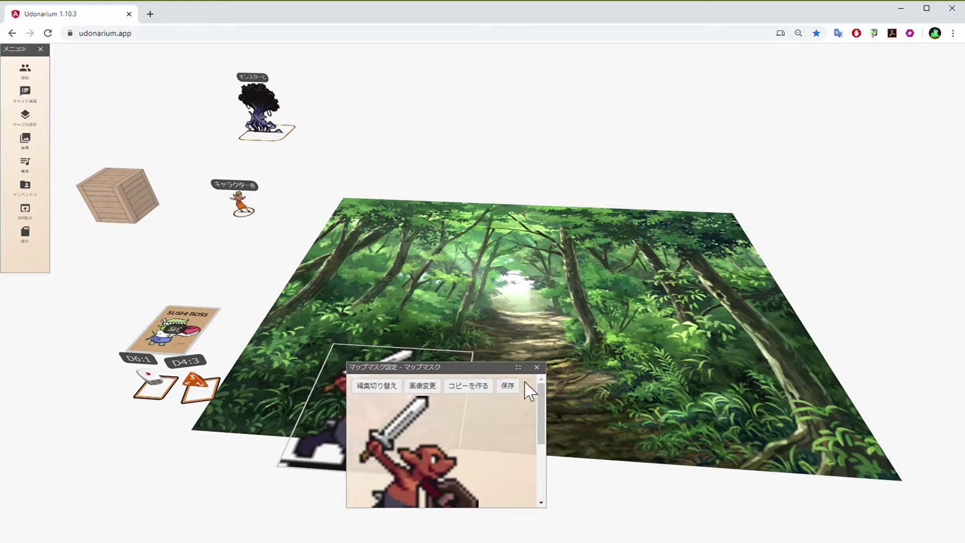
{"action": "left_click", "coordinate": [536, 367]}
{"action": "left_click_drag", "start_coordinate": [458, 402], "coordinate": [745, 452]}
{"action": "left_click_drag", "start_coordinate": [653, 432], "coordinate": [670, 440]}
Add a new wooden terrain block and place it beside the first crate
{"action": "right_click", "coordinate": [427, 354]}
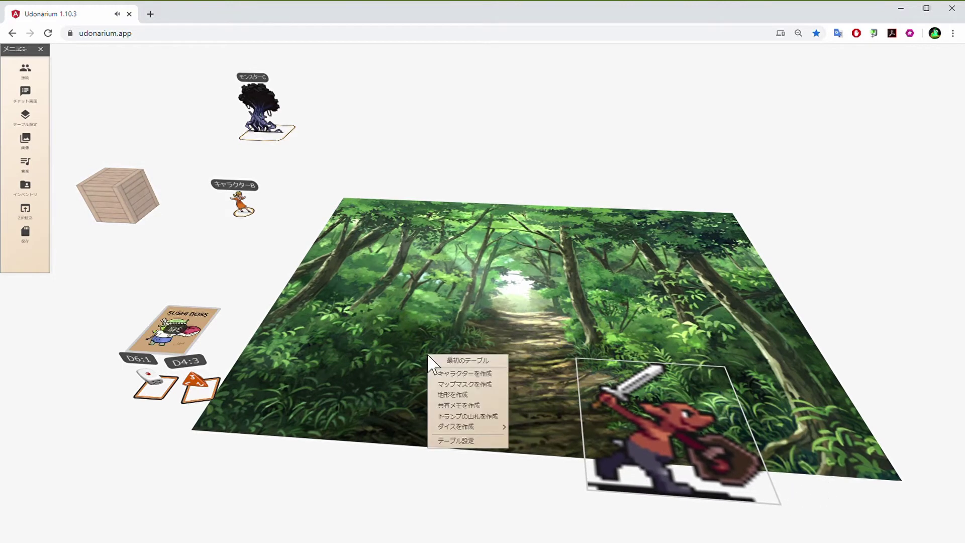
{"action": "left_click", "coordinate": [465, 392]}
{"action": "left_click_drag", "start_coordinate": [448, 350], "coordinate": [197, 253]}
Set the table image to the pink file, the background to lavender, and width to 17
{"action": "right_click", "coordinate": [460, 334]}
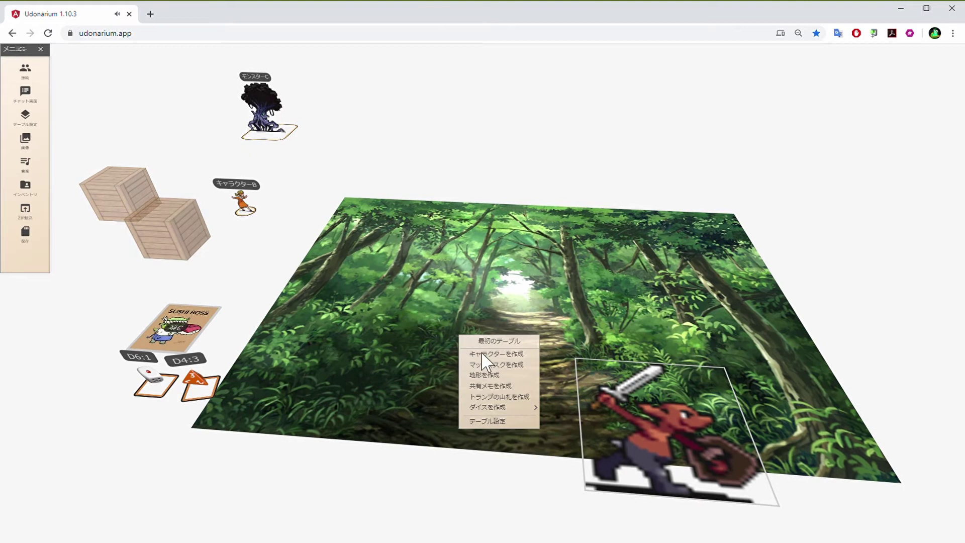
{"action": "left_click", "coordinate": [516, 419]}
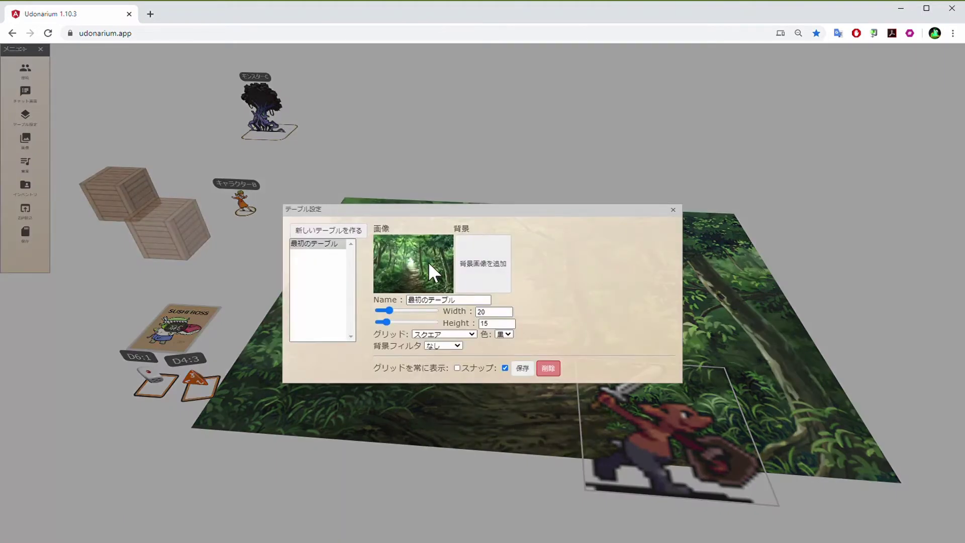
{"action": "left_click", "coordinate": [428, 261]}
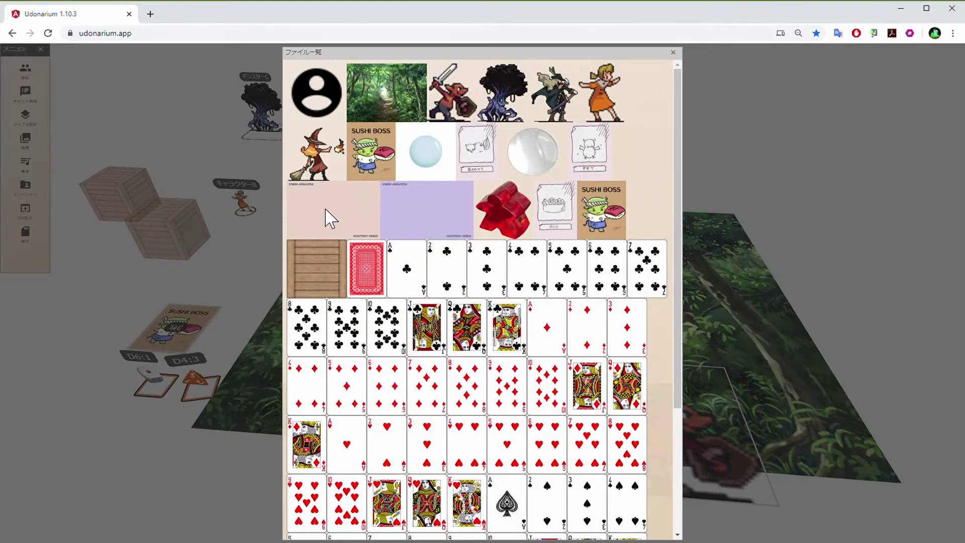
{"action": "left_click", "coordinate": [329, 218]}
{"action": "left_click", "coordinate": [508, 269]}
{"action": "left_click", "coordinate": [427, 211]}
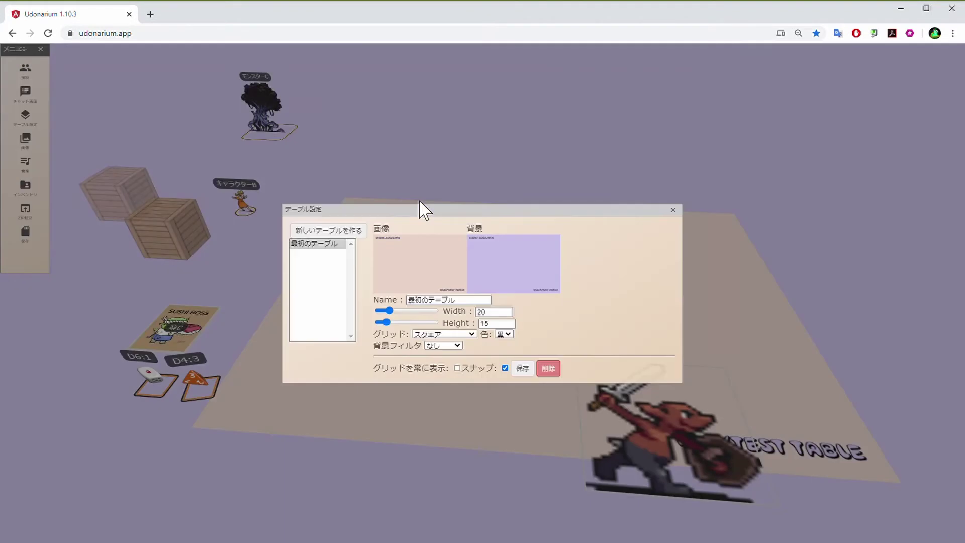
{"action": "double_click", "coordinate": [482, 312]}
{"action": "left_click", "coordinate": [507, 314]}
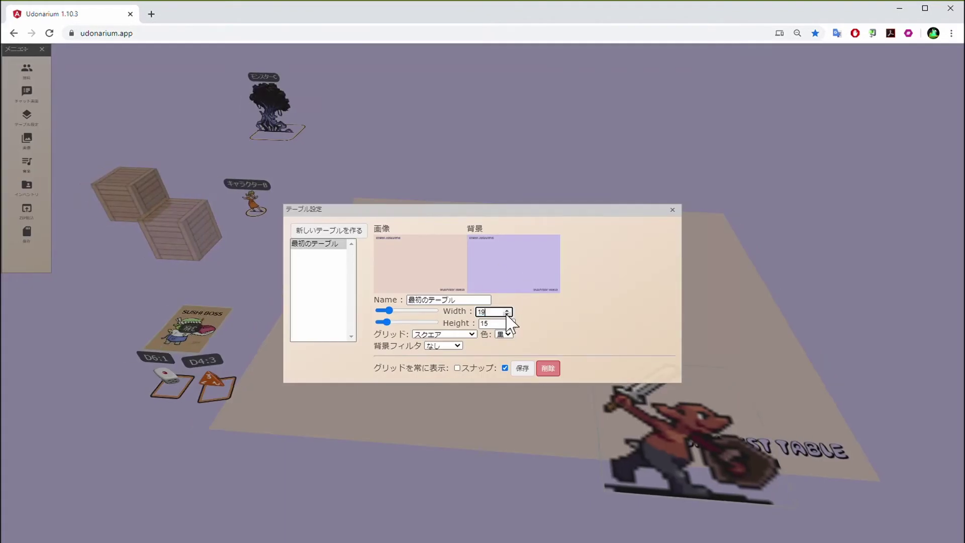
{"action": "left_click", "coordinate": [506, 314]}
{"action": "left_click", "coordinate": [506, 314]}
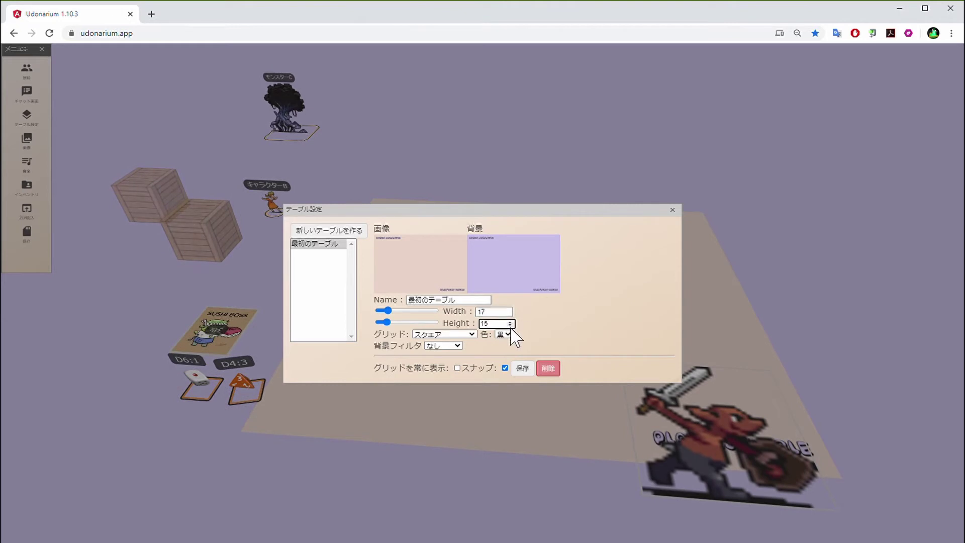
{"action": "left_click", "coordinate": [672, 211]}
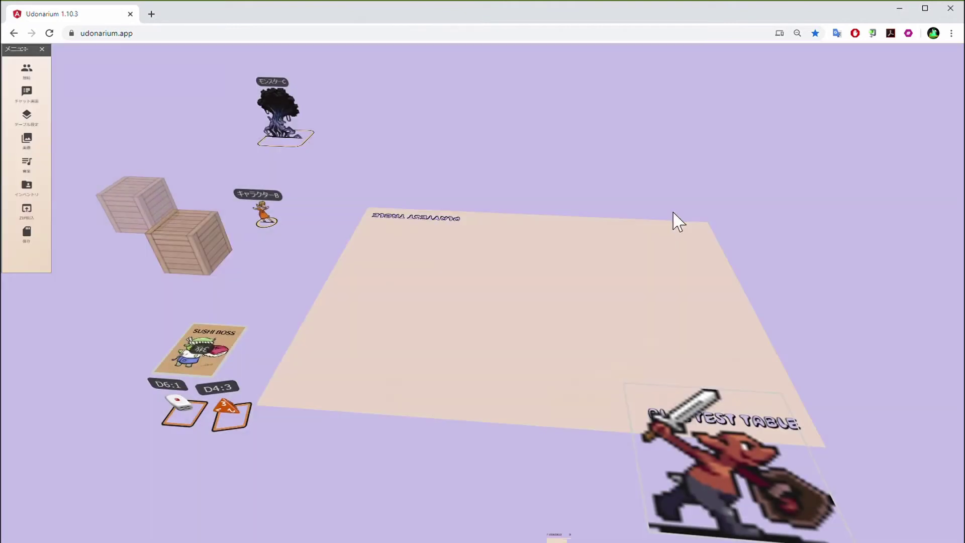
Move the SUSHI BOSS card, the D4 die and the D6 die onto the table
{"action": "left_click_drag", "start_coordinate": [203, 351], "coordinate": [412, 338]}
{"action": "left_click_drag", "start_coordinate": [230, 409], "coordinate": [490, 355]}
{"action": "left_click_drag", "start_coordinate": [184, 413], "coordinate": [364, 322]}
Roll the D4, then place the warrior image and Monster C on the table
{"action": "double_click", "coordinate": [482, 360]}
{"action": "left_click_drag", "start_coordinate": [754, 477], "coordinate": [703, 367]}
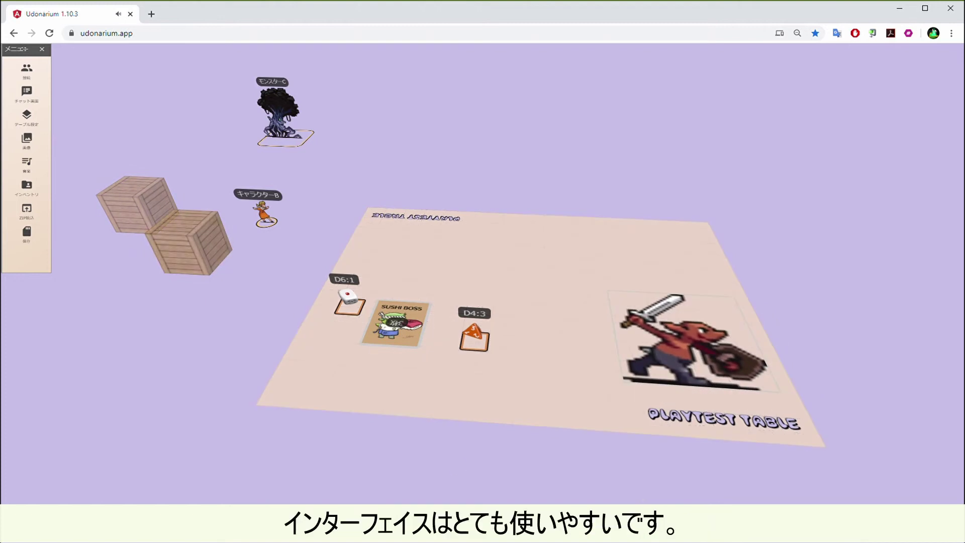
{"action": "left_click_drag", "start_coordinate": [282, 150], "coordinate": [457, 266]}
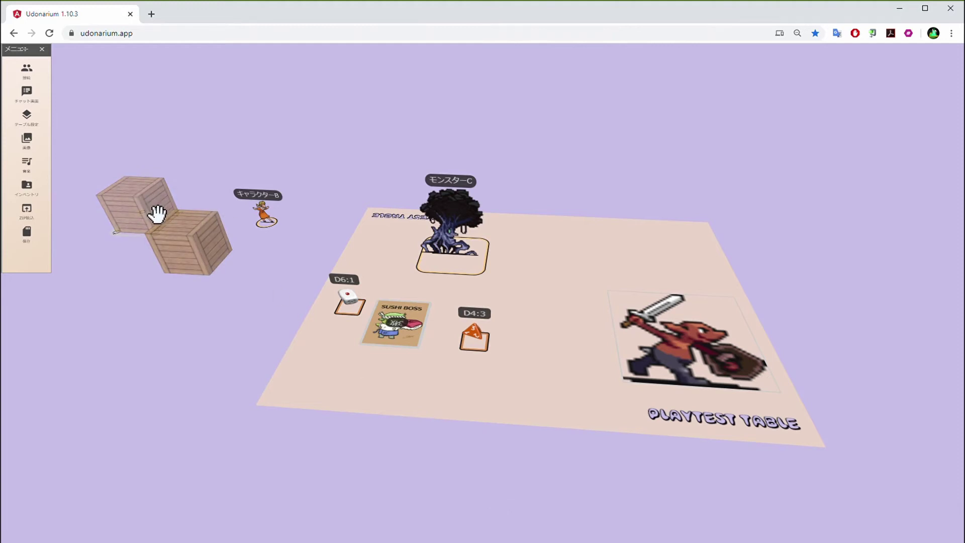
Delete the wooden crate and save the game to the computer
{"action": "right_click", "coordinate": [143, 202]}
{"action": "left_click", "coordinate": [156, 234]}
{"action": "right_click", "coordinate": [167, 243]}
{"action": "left_click", "coordinate": [208, 311]}
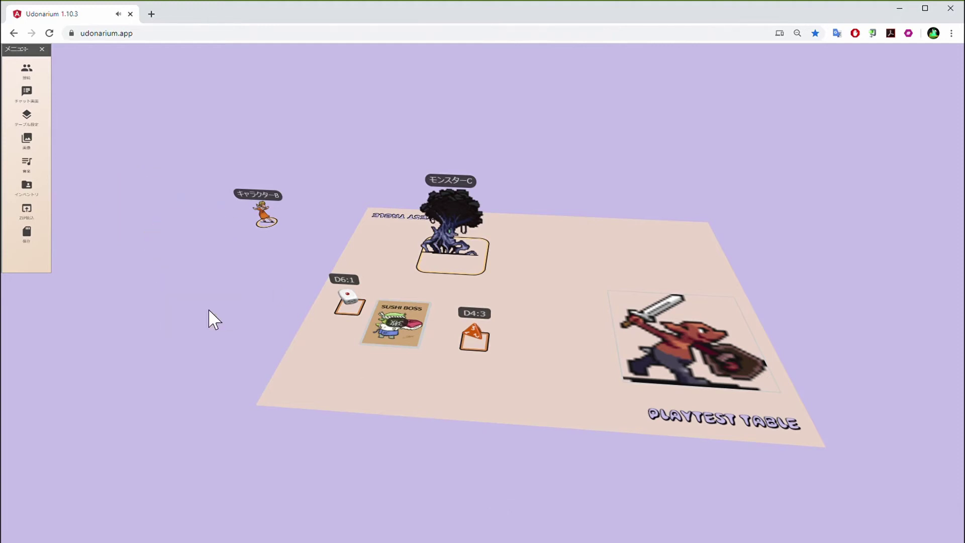
{"action": "left_click", "coordinate": [45, 239]}
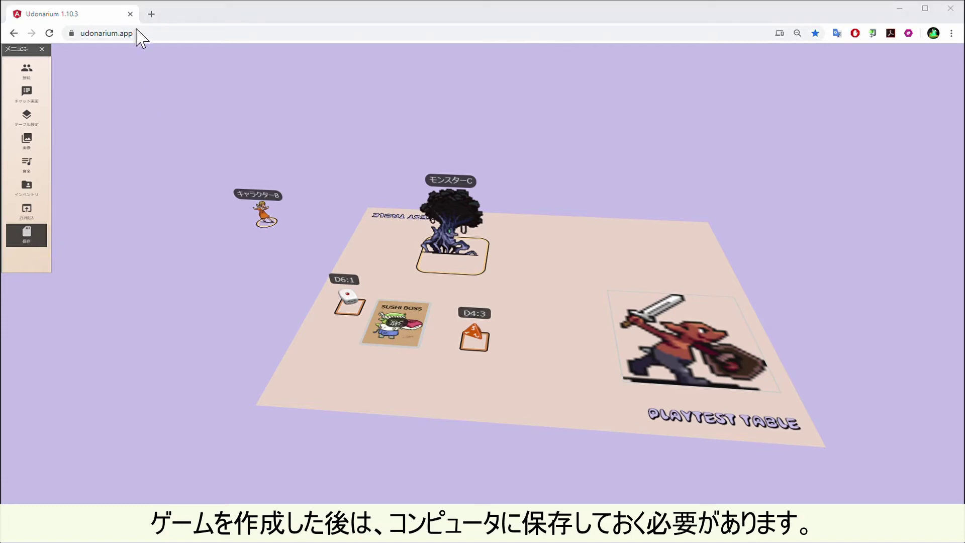
Reload Udonarium, close the chat window and change the nickname to Me
{"action": "left_click", "coordinate": [49, 34]}
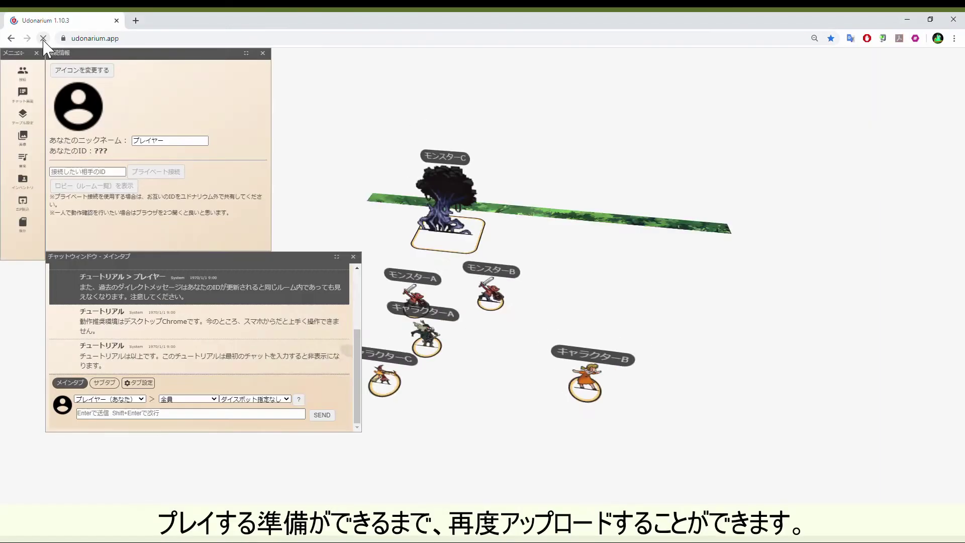
{"action": "left_click", "coordinate": [353, 257]}
{"action": "left_click_drag", "start_coordinate": [172, 150], "coordinate": [119, 138]}
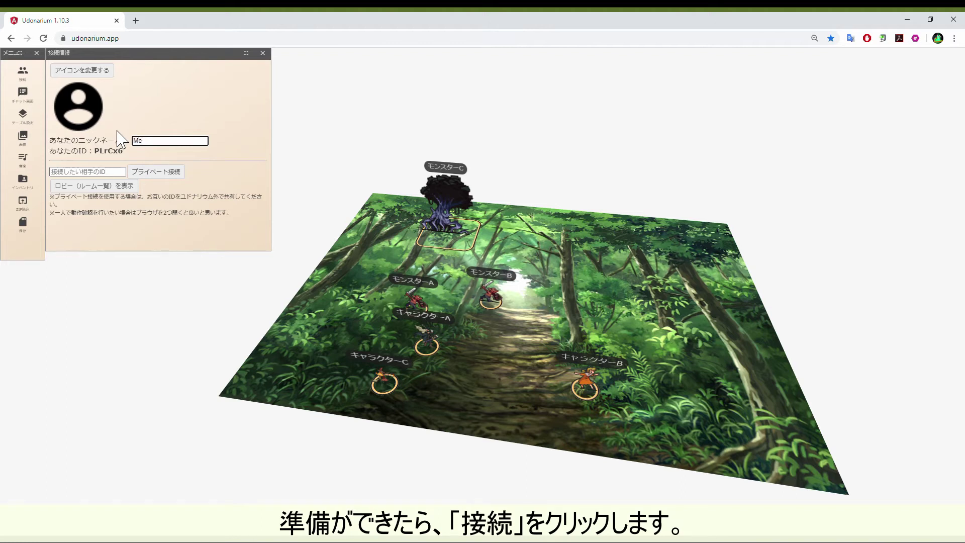
Create the password-protected room 'My playtest' and load the saved game ZIP into it
{"action": "left_click", "coordinate": [135, 193]}
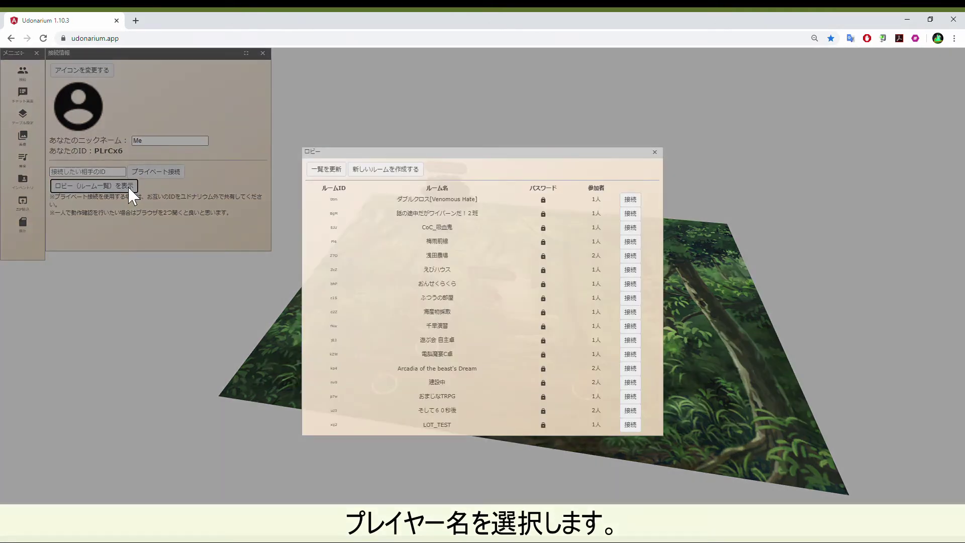
{"action": "left_click", "coordinate": [390, 171]}
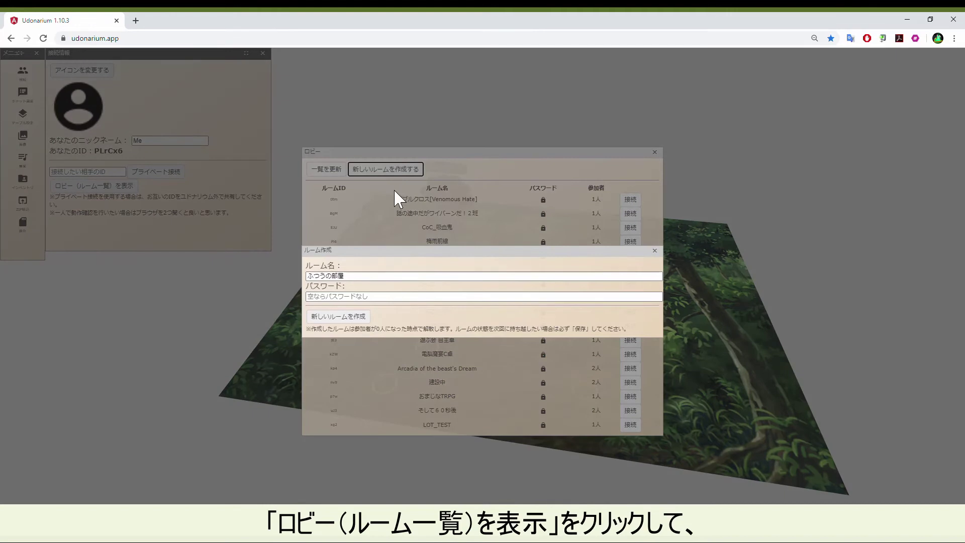
{"action": "left_click_drag", "start_coordinate": [404, 280], "coordinate": [305, 274]}
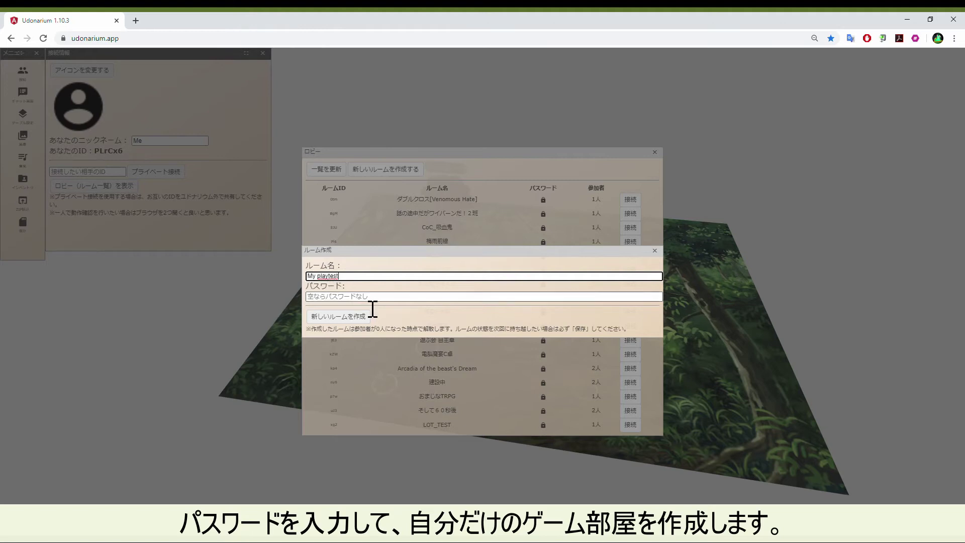
{"action": "key", "text": "Tab"}
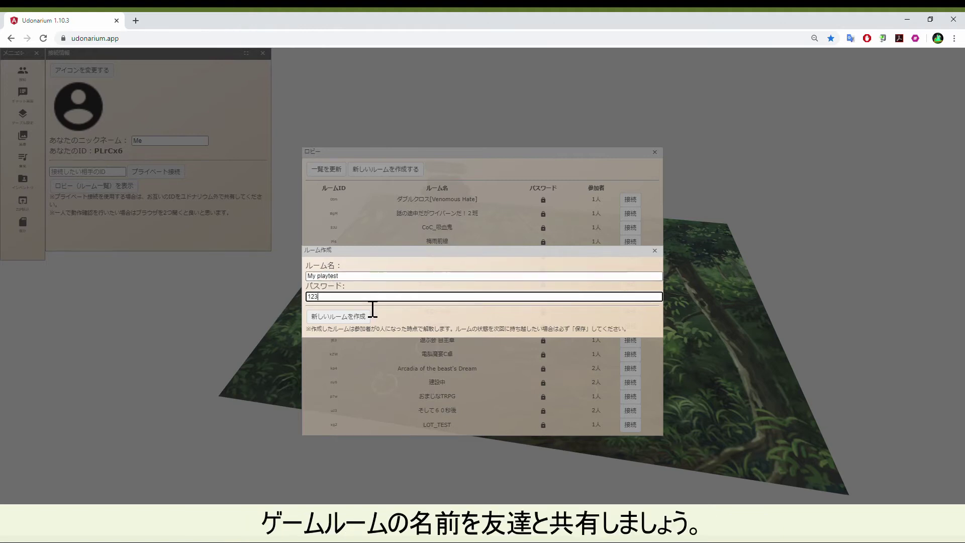
{"action": "type", "text": "123testplay"}
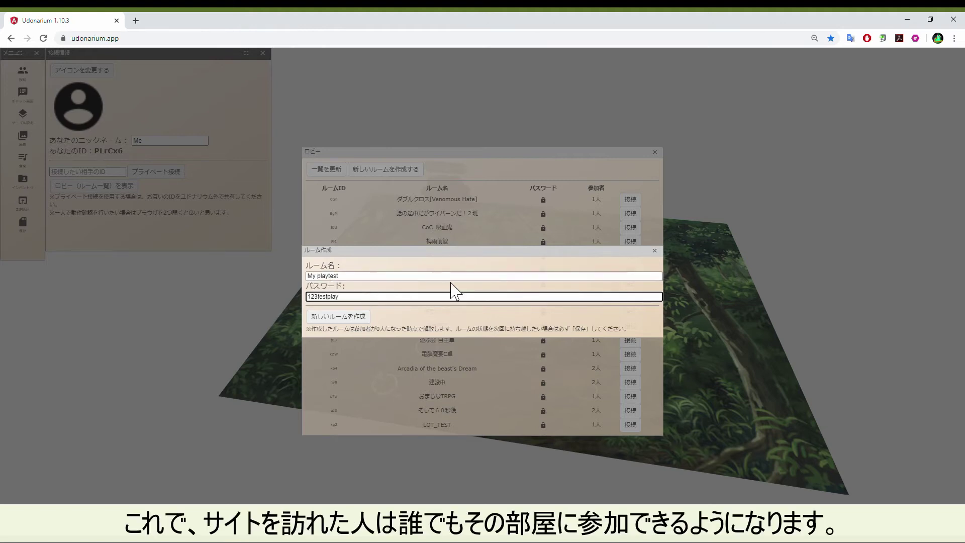
{"action": "left_click", "coordinate": [367, 319]}
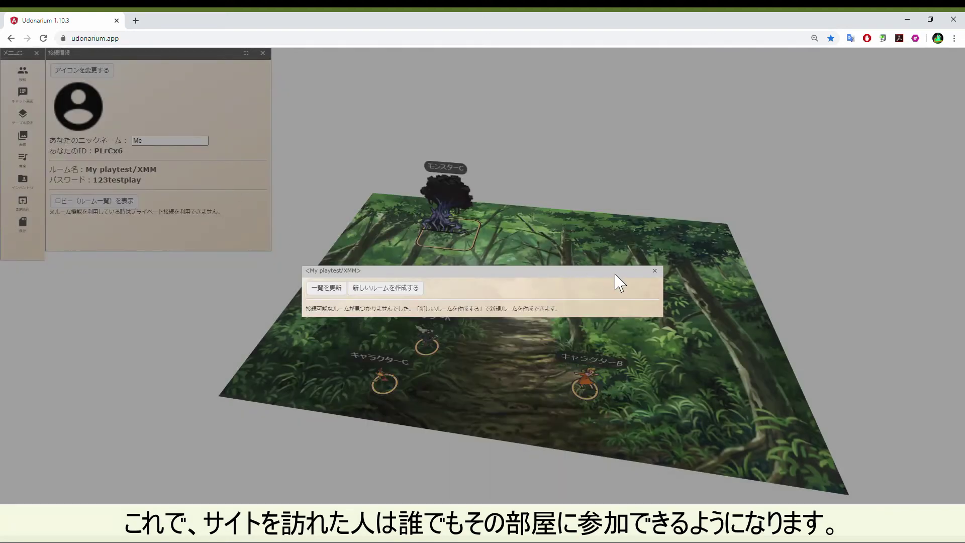
{"action": "left_click", "coordinate": [655, 272]}
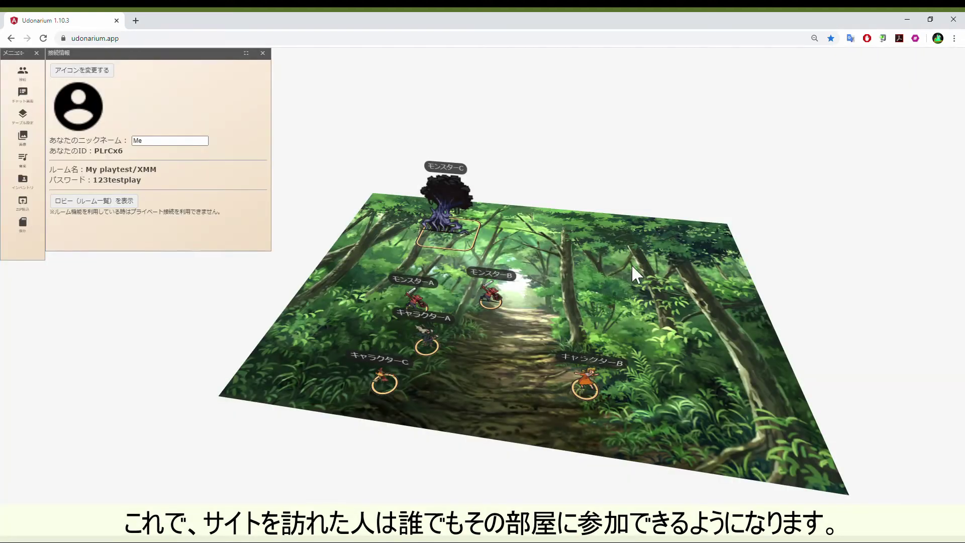
{"action": "left_click", "coordinate": [36, 204]}
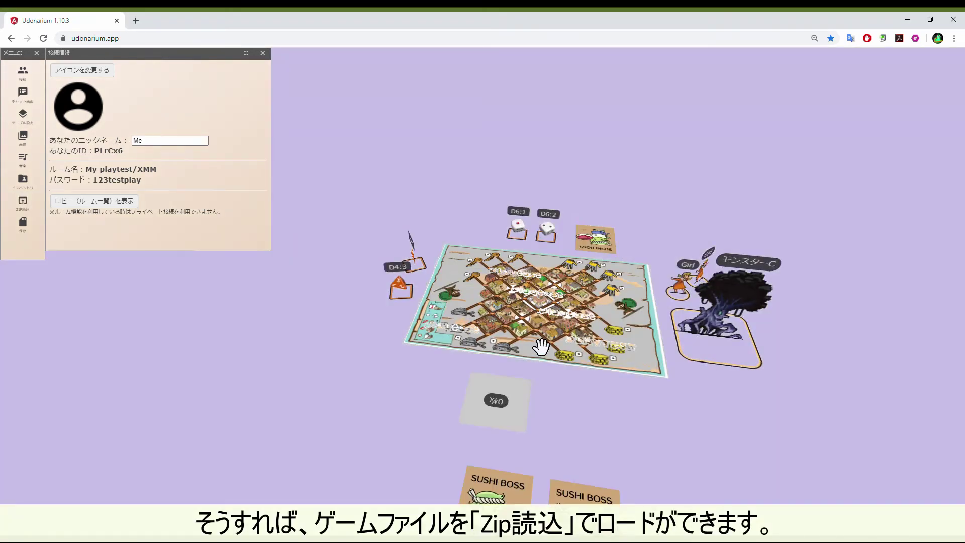
Gather the loose SUSHI BOSS cards onto a single deck
{"action": "left_click_drag", "start_coordinate": [570, 394], "coordinate": [426, 352]}
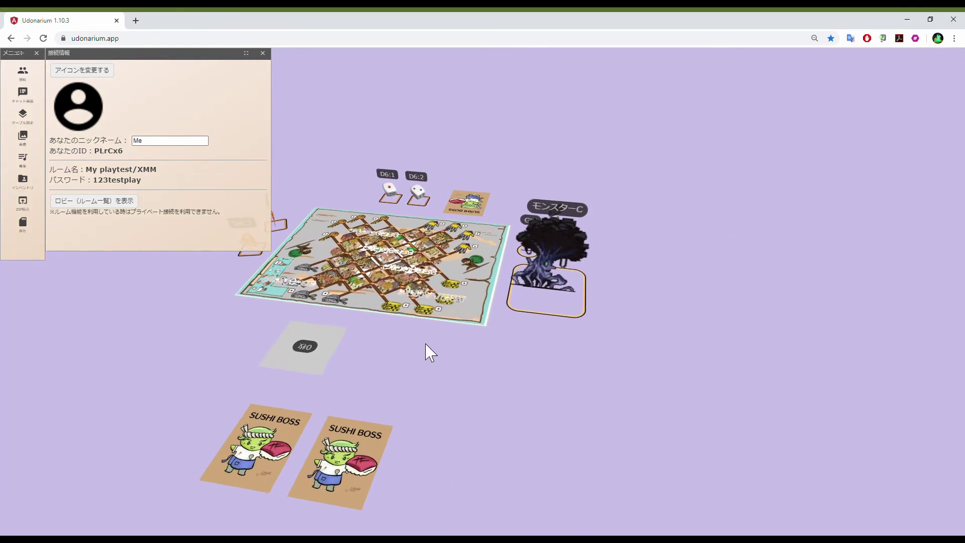
{"action": "scroll", "coordinate": [456, 355], "scroll_direction": "up", "scroll_amount": 3}
{"action": "scroll", "coordinate": [506, 410], "scroll_direction": "down", "scroll_amount": 2}
{"action": "left_click_drag", "start_coordinate": [354, 477], "coordinate": [286, 361]}
{"action": "left_click_drag", "start_coordinate": [230, 488], "coordinate": [259, 369]}
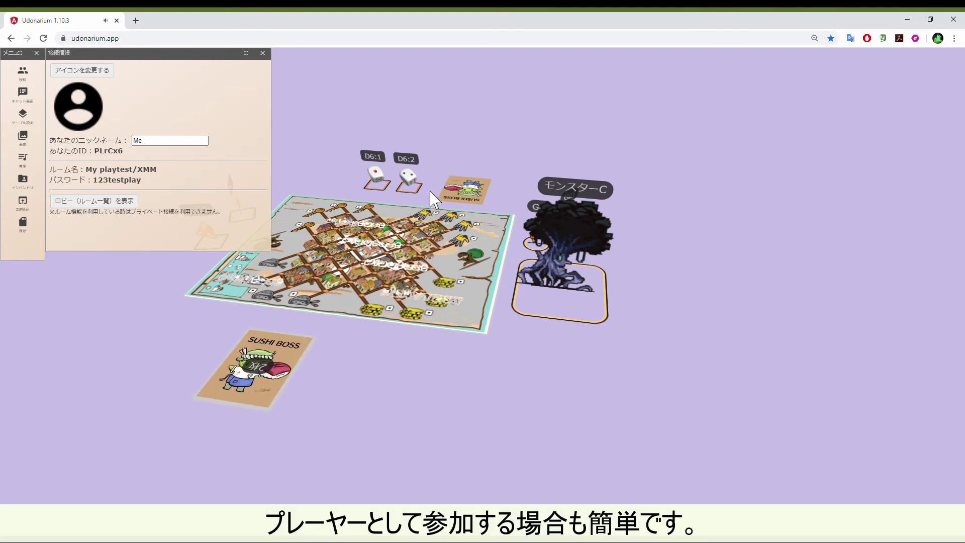
{"action": "left_click_drag", "start_coordinate": [473, 204], "coordinate": [261, 367]}
Shuffle the SUSHI BOSS deck, draw a card from it, and set the deck beside it
{"action": "right_click", "coordinate": [266, 353]}
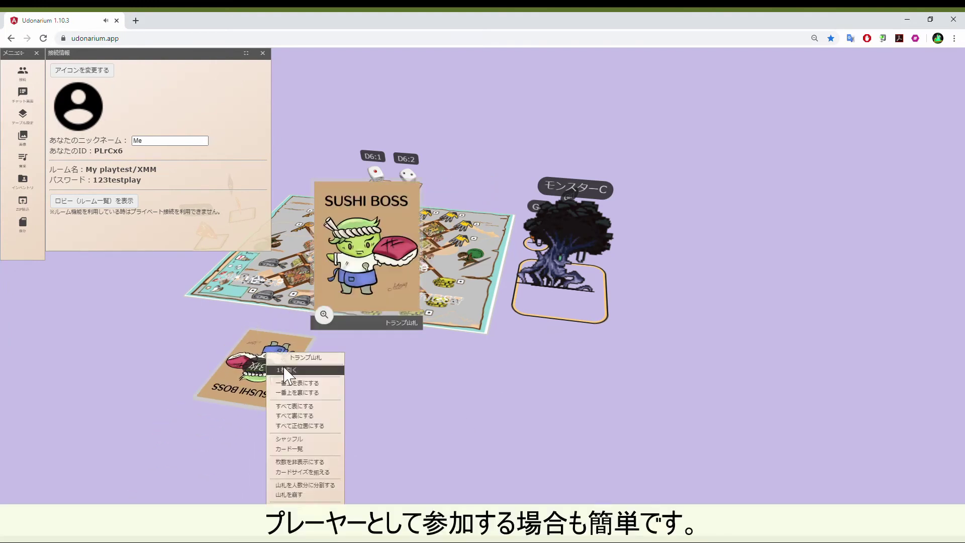
{"action": "left_click", "coordinate": [317, 439]}
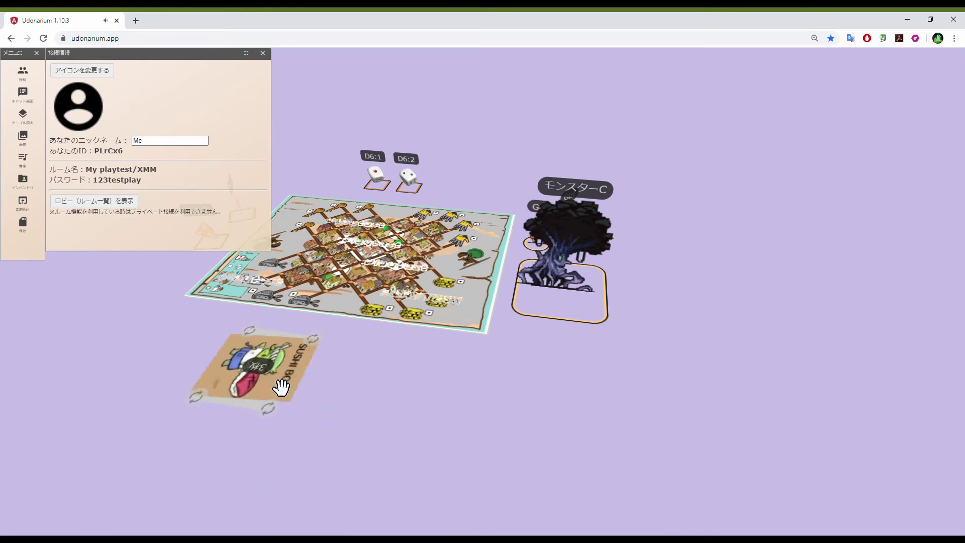
{"action": "mouse_move", "coordinate": [278, 387]}
{"action": "left_click_drag", "start_coordinate": [278, 387], "coordinate": [171, 293]}
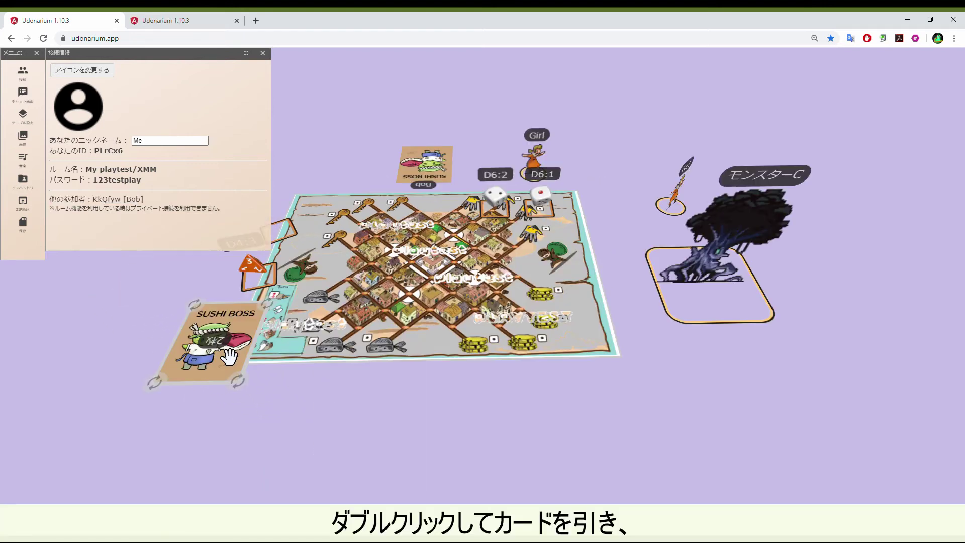
{"action": "double_click", "coordinate": [230, 356]}
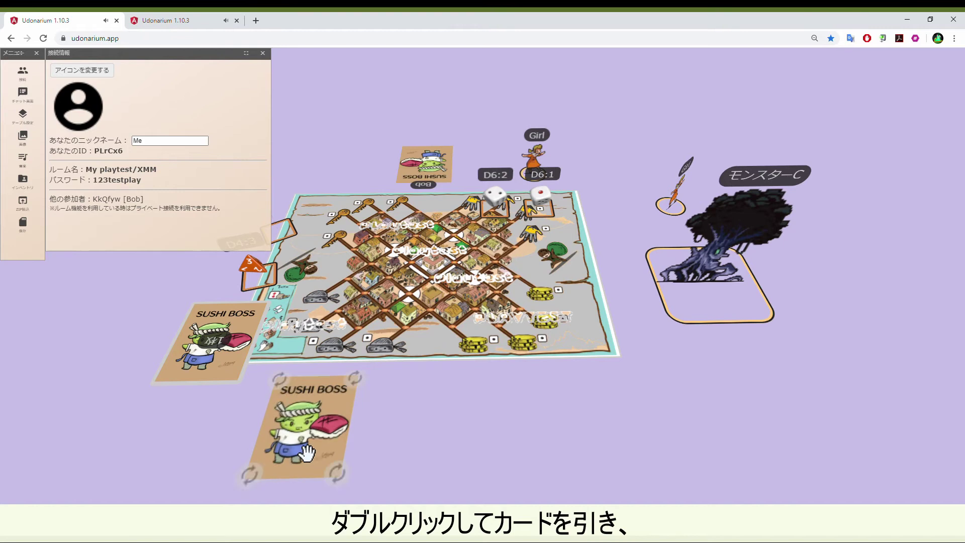
{"action": "left_click_drag", "start_coordinate": [245, 370], "coordinate": [428, 437]}
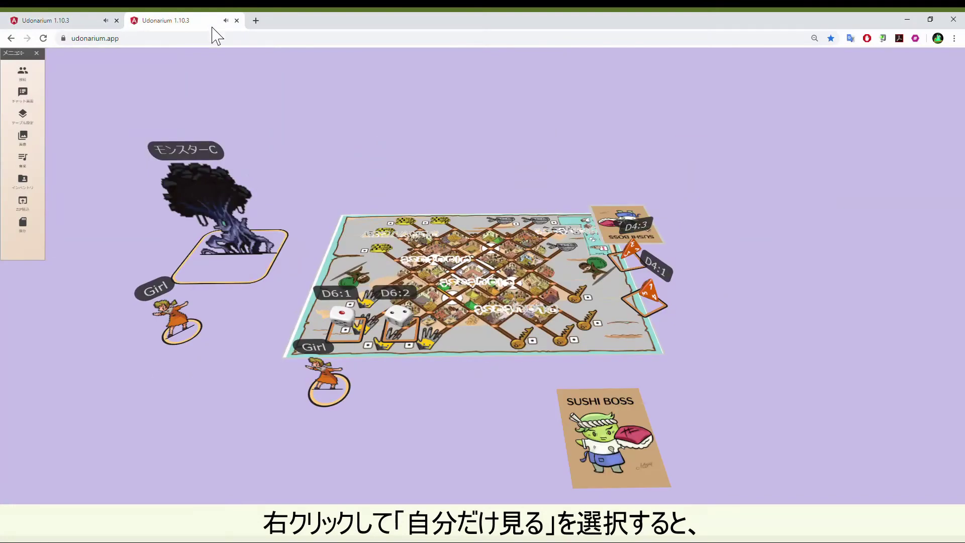
Make the SUSHI BOSS card's face visible only to yourself and shift it left
{"action": "right_click", "coordinate": [596, 439]}
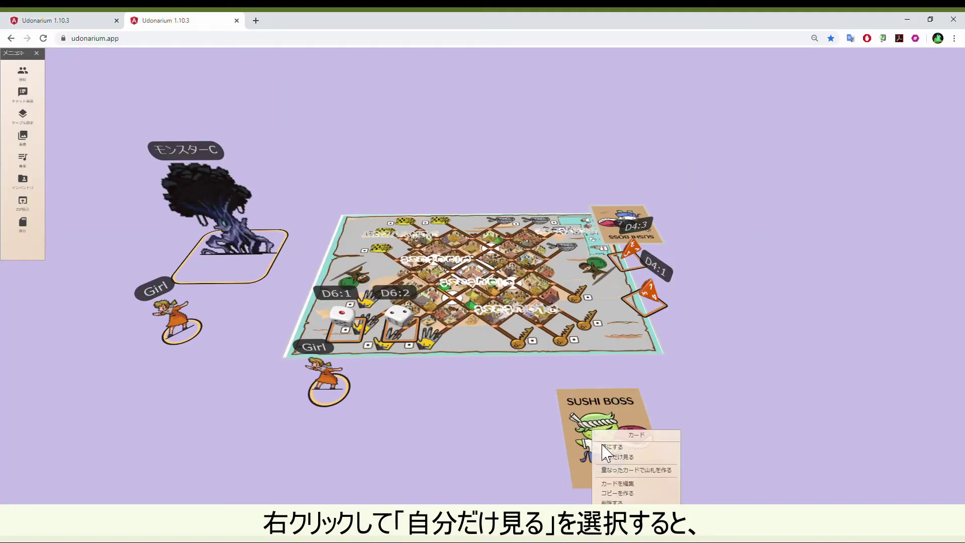
{"action": "left_click", "coordinate": [614, 457]}
{"action": "left_click_drag", "start_coordinate": [620, 462], "coordinate": [512, 449]}
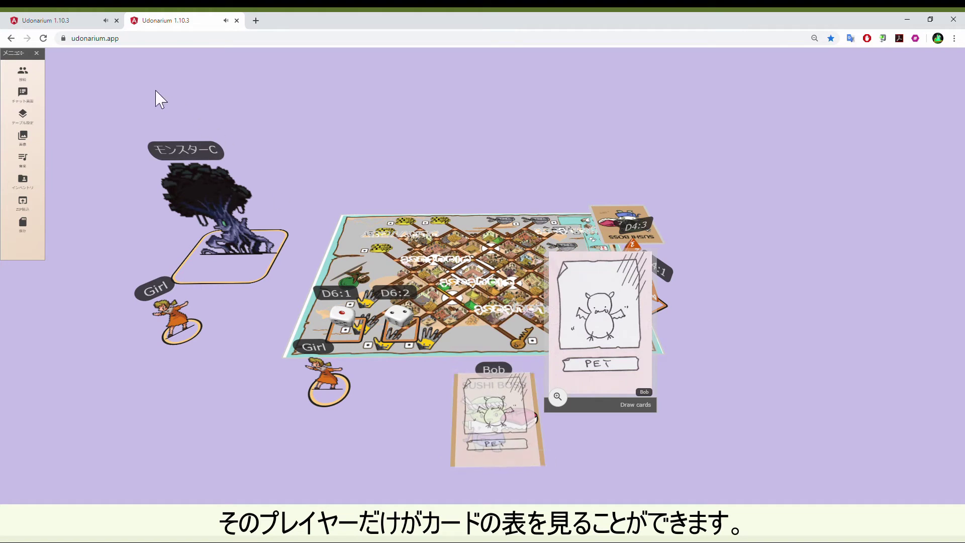
In the other player's tab, close the connection info and re-roll the D4 to 2
{"action": "left_click", "coordinate": [86, 18]}
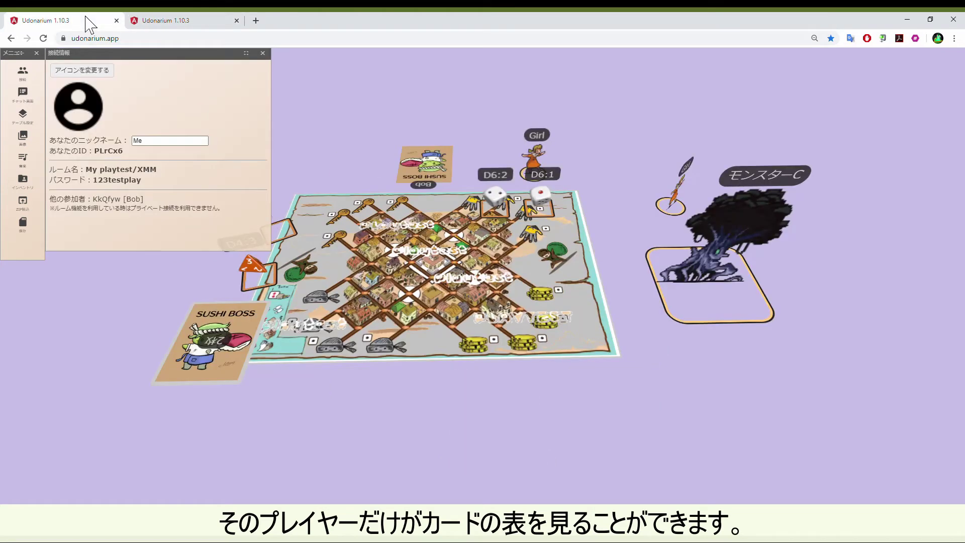
{"action": "mouse_move", "coordinate": [435, 176]}
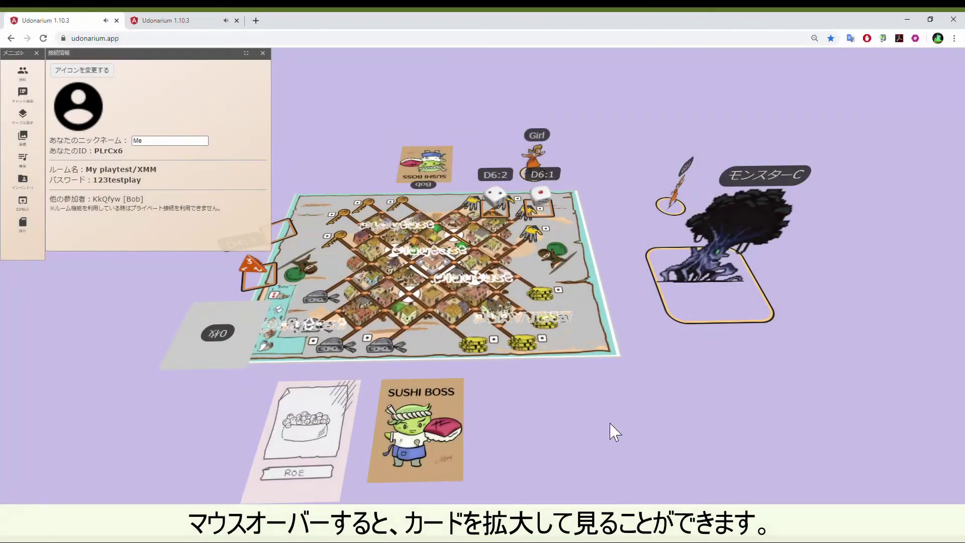
{"action": "mouse_move", "coordinate": [340, 408]}
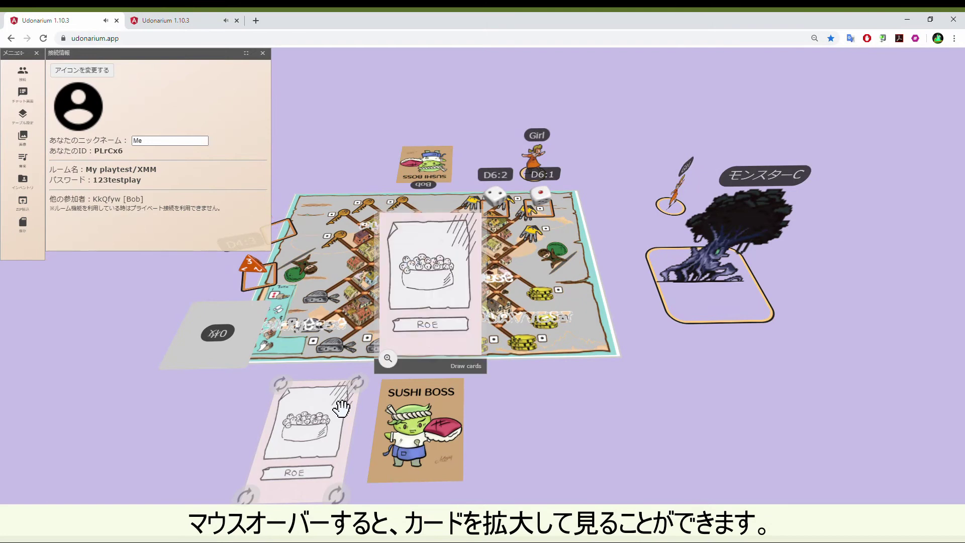
{"action": "mouse_move", "coordinate": [406, 418]}
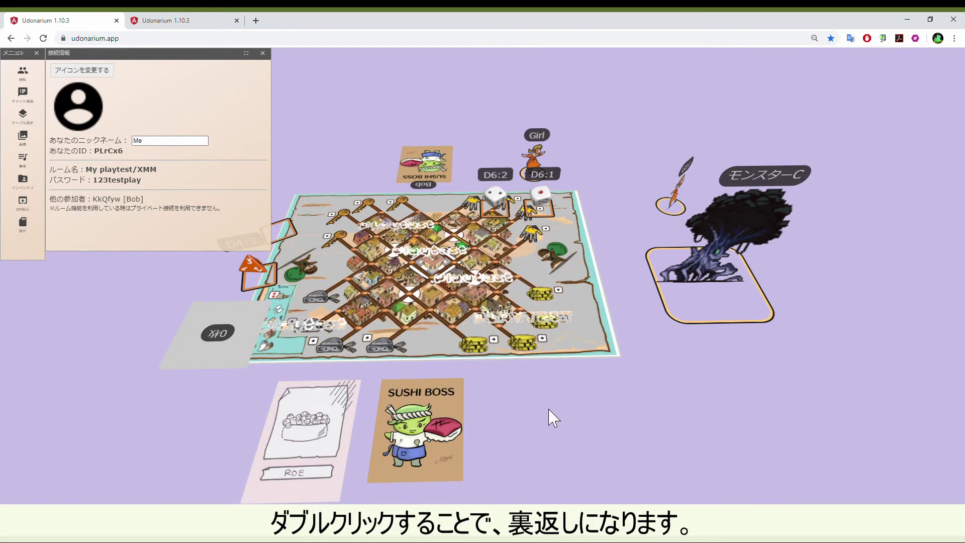
{"action": "left_click", "coordinate": [262, 53]}
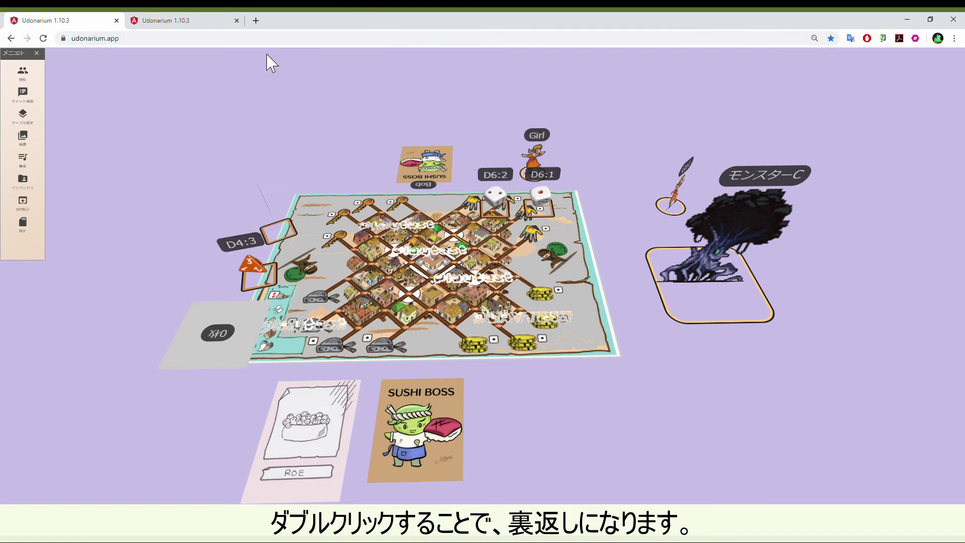
{"action": "double_click", "coordinate": [262, 274]}
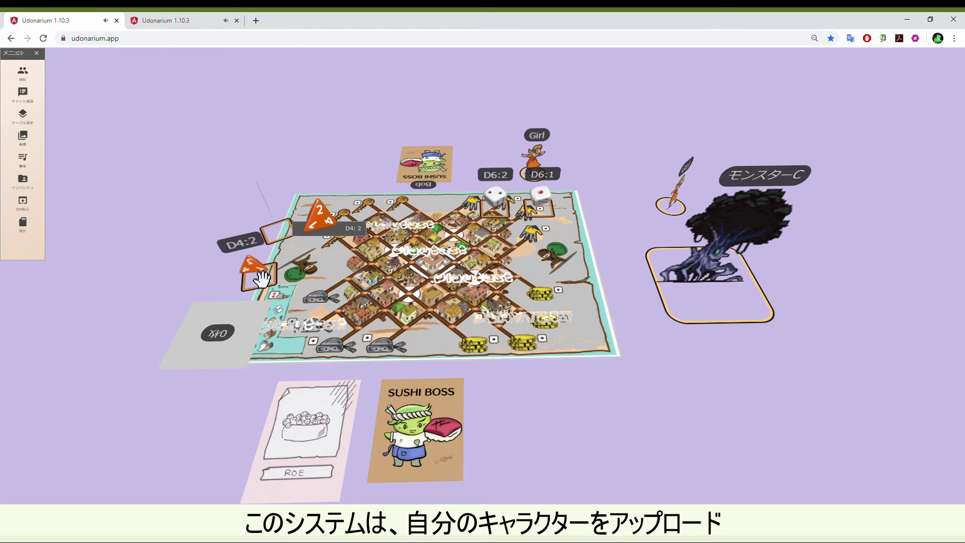
{"action": "left_click_drag", "start_coordinate": [261, 275], "coordinate": [233, 263]}
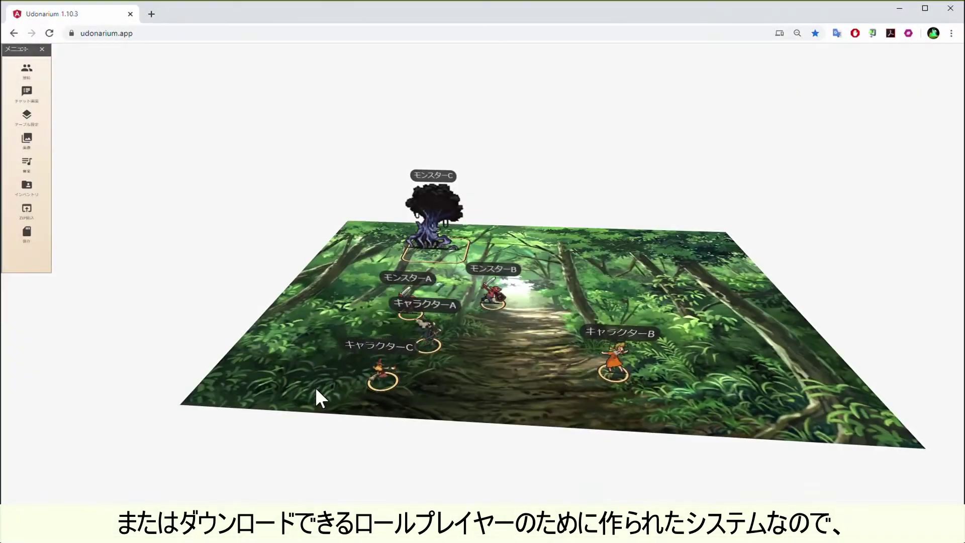
Move Character C, Character A and Monster A off the board's left edge
{"action": "left_click_drag", "start_coordinate": [394, 394], "coordinate": [281, 289]}
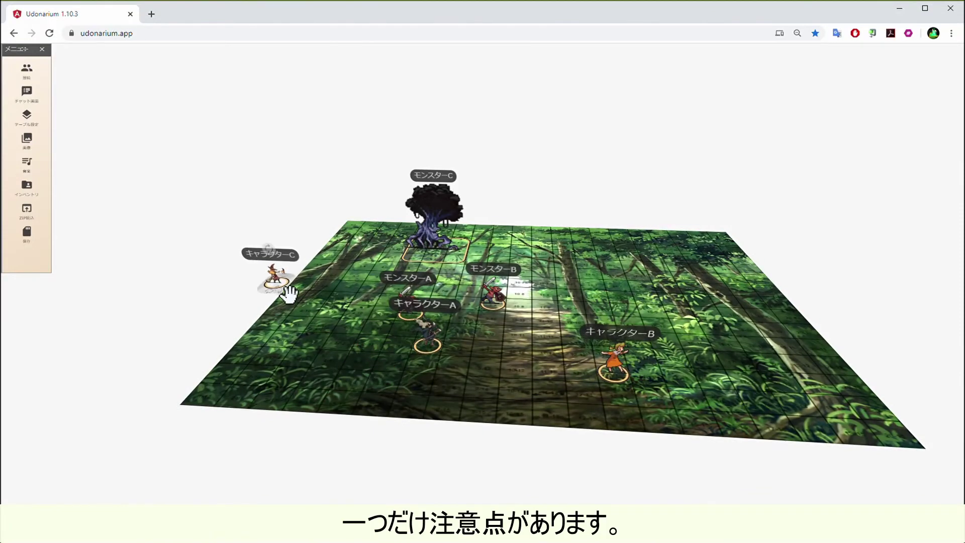
{"action": "left_click_drag", "start_coordinate": [439, 351], "coordinate": [269, 312]}
{"action": "left_click_drag", "start_coordinate": [411, 308], "coordinate": [250, 334]}
{"action": "mouse_move", "coordinate": [421, 373]}
{"action": "left_mouse_down"}
{"action": "mouse_move", "coordinate": [452, 367]}
{"action": "mouse_move", "coordinate": [420, 356]}
{"action": "left_mouse_up"}
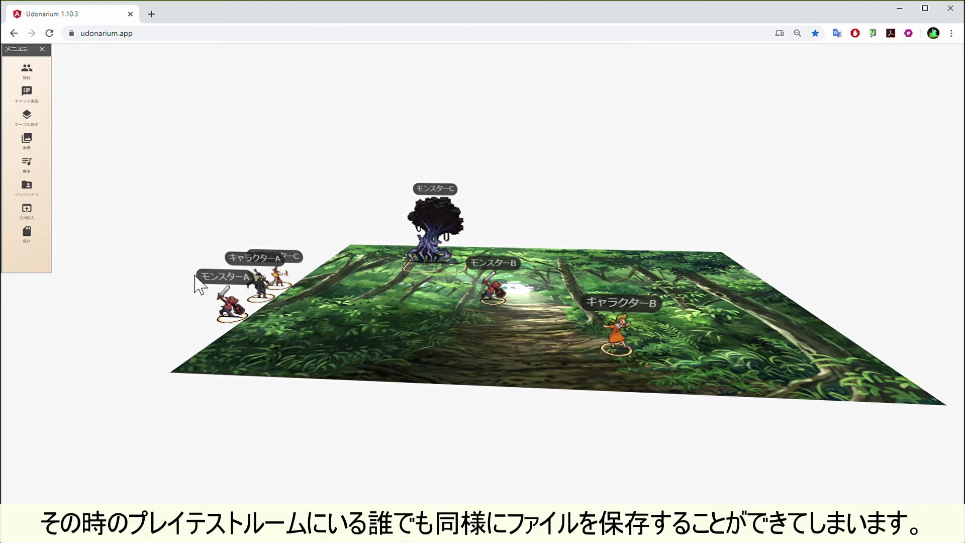
Send Monster A and Character A to the graveyard
{"action": "mouse_move", "coordinate": [239, 320]}
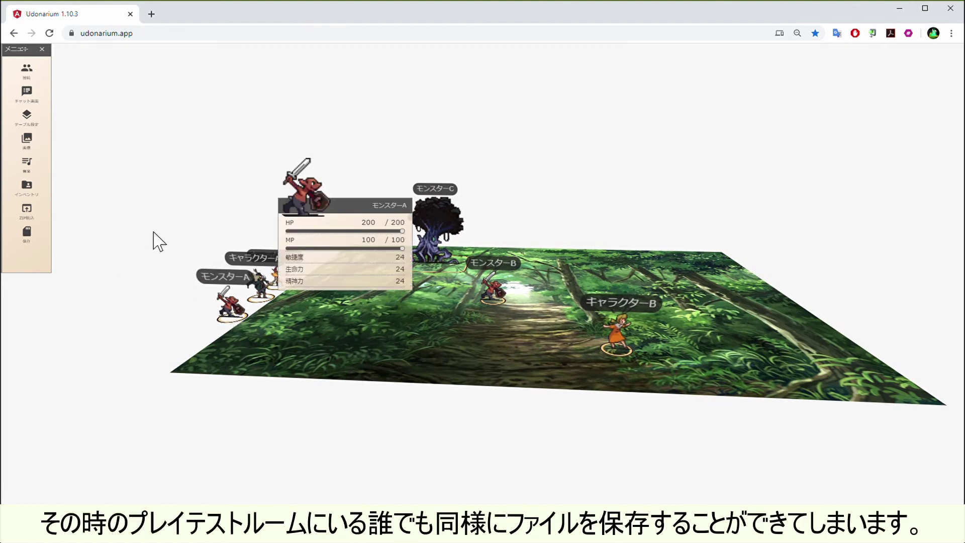
{"action": "right_click", "coordinate": [231, 321]}
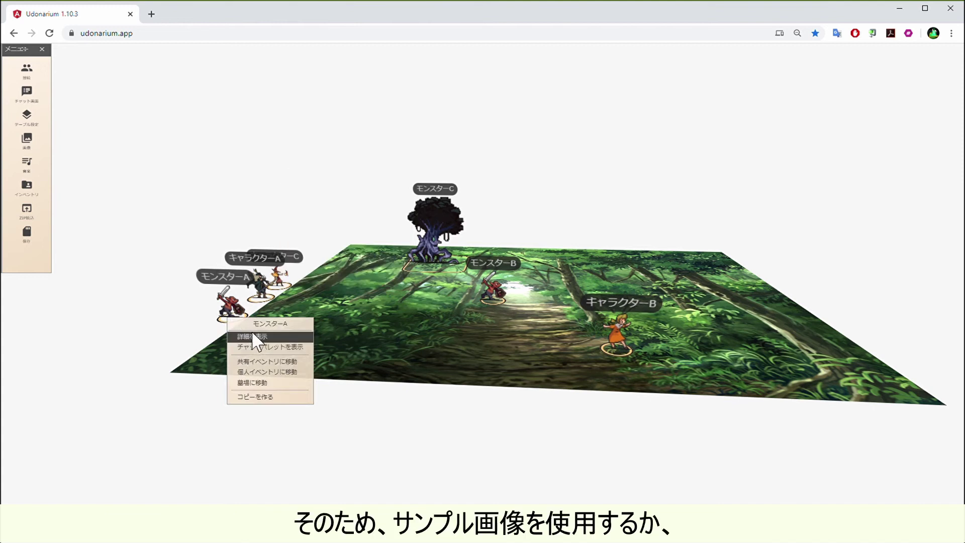
{"action": "left_click", "coordinate": [279, 385]}
{"action": "right_click", "coordinate": [260, 302]}
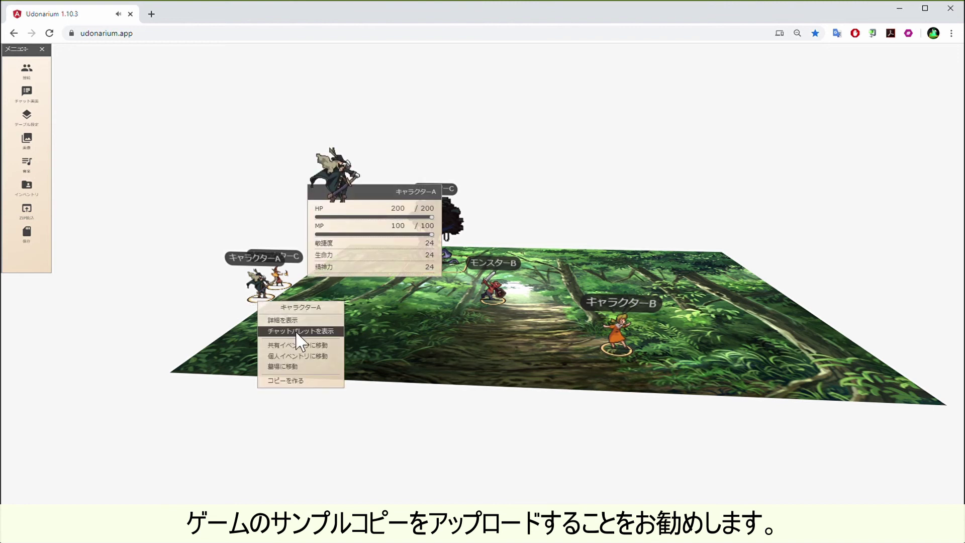
{"action": "left_click", "coordinate": [305, 369]}
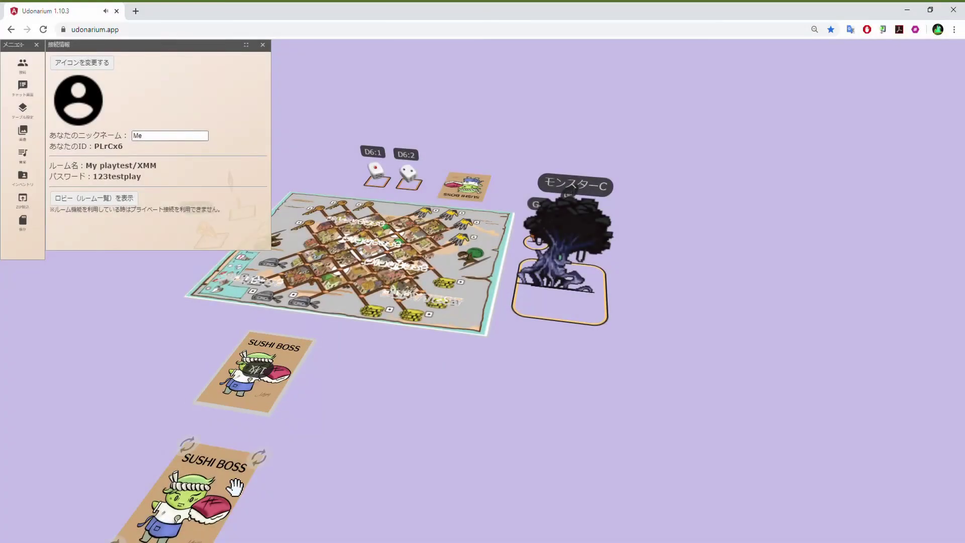
Return the SUSHI BOSS card to the deck, flip its top card face up, and place it left of the board
{"action": "left_click_drag", "start_coordinate": [463, 194], "coordinate": [298, 366]}
{"action": "right_click", "coordinate": [268, 357]}
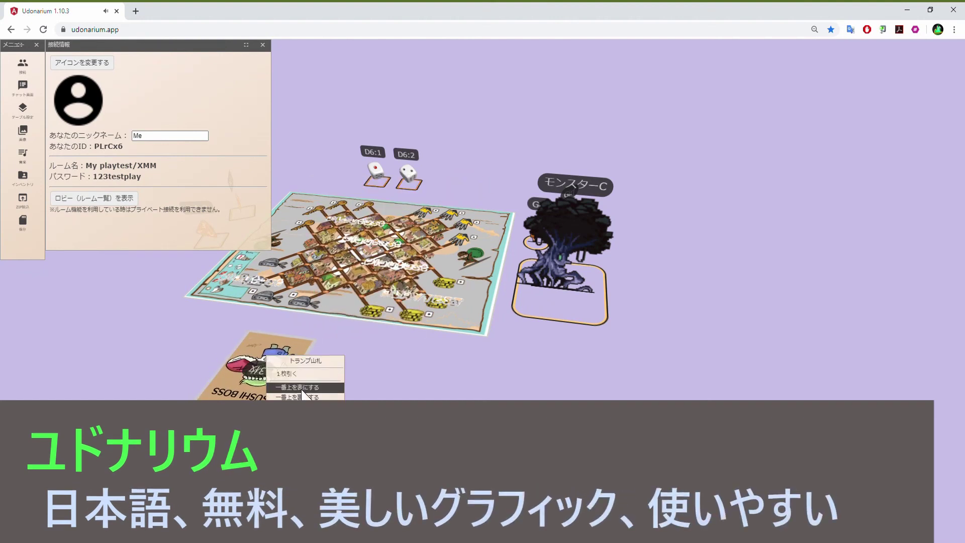
{"action": "left_click", "coordinate": [272, 381]}
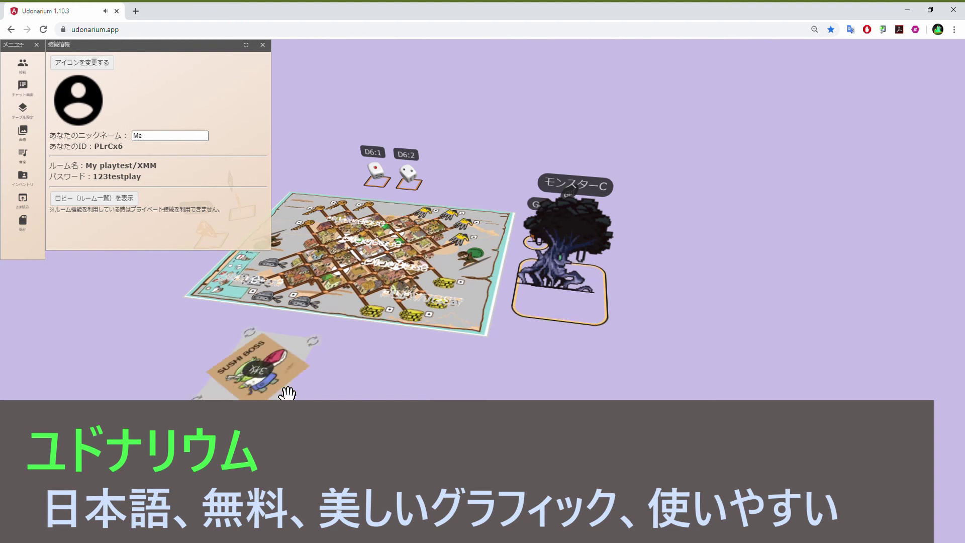
{"action": "left_click_drag", "start_coordinate": [271, 382], "coordinate": [163, 301]}
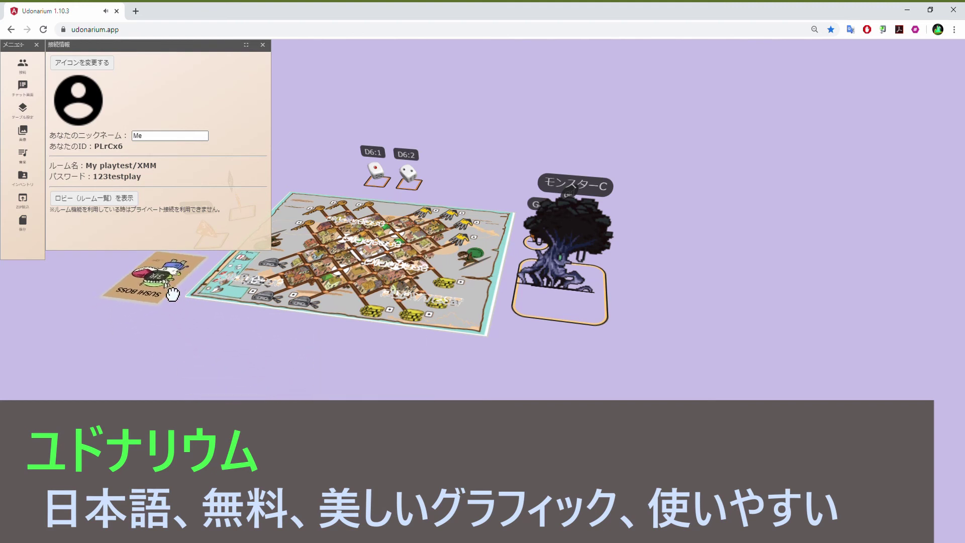
{"action": "left_click_drag", "start_coordinate": [323, 392], "coordinate": [363, 406]}
{"action": "scroll", "coordinate": [348, 384], "scroll_direction": "up", "scroll_amount": 3}
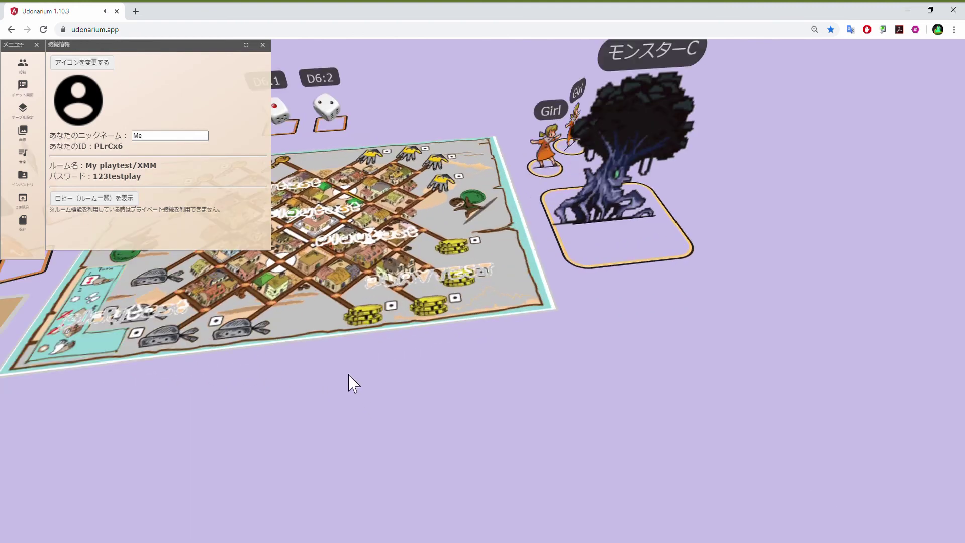
{"action": "scroll", "coordinate": [350, 383], "scroll_direction": "down", "scroll_amount": 3}
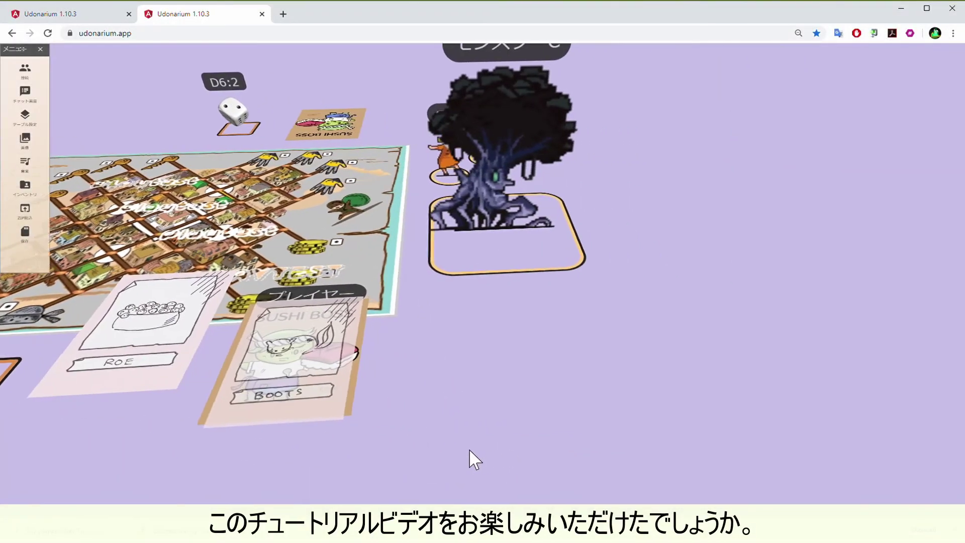
Orbit and spin the 3D table view to show the board, dice and cards from all sides
{"action": "left_click_drag", "start_coordinate": [474, 459], "coordinate": [614, 467]}
{"action": "left_click_drag", "start_coordinate": [673, 479], "coordinate": [652, 463]}
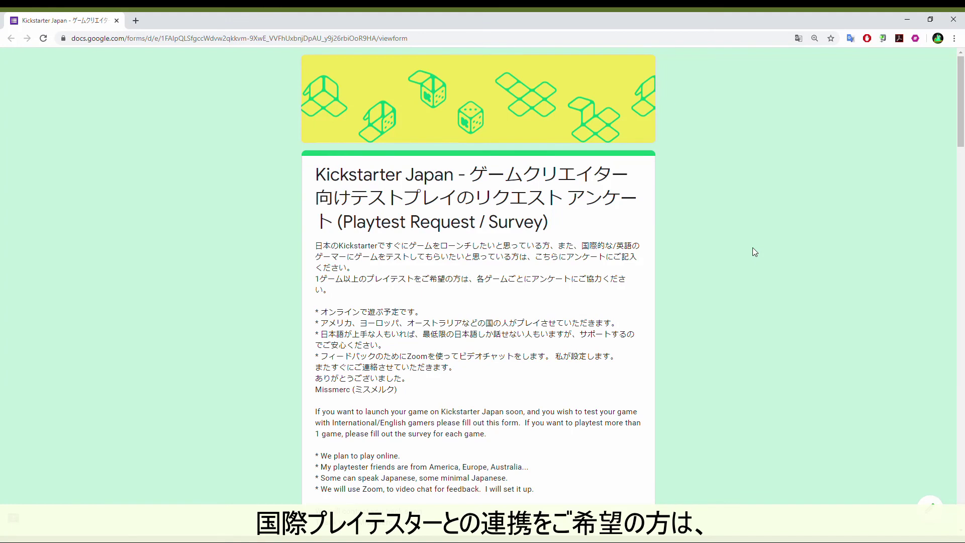
Scroll the playtest request form down to the nickname, game name and player-count questions
{"action": "left_click_drag", "start_coordinate": [959, 139], "coordinate": [958, 252]}
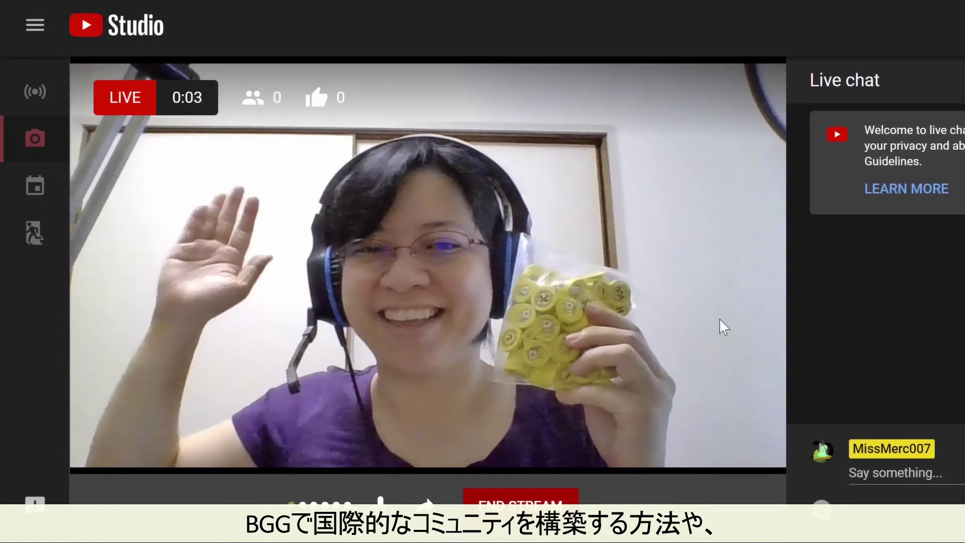